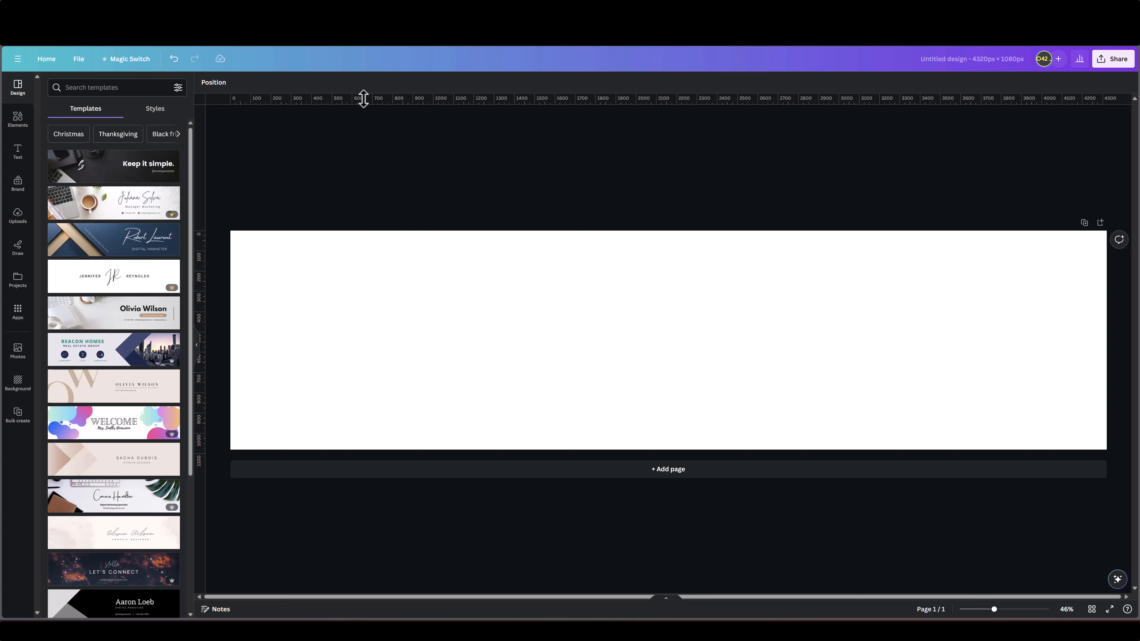
Step: Check in the view settings that rulers and guides are turned on
{"action": "left_click", "coordinate": [80, 63]}
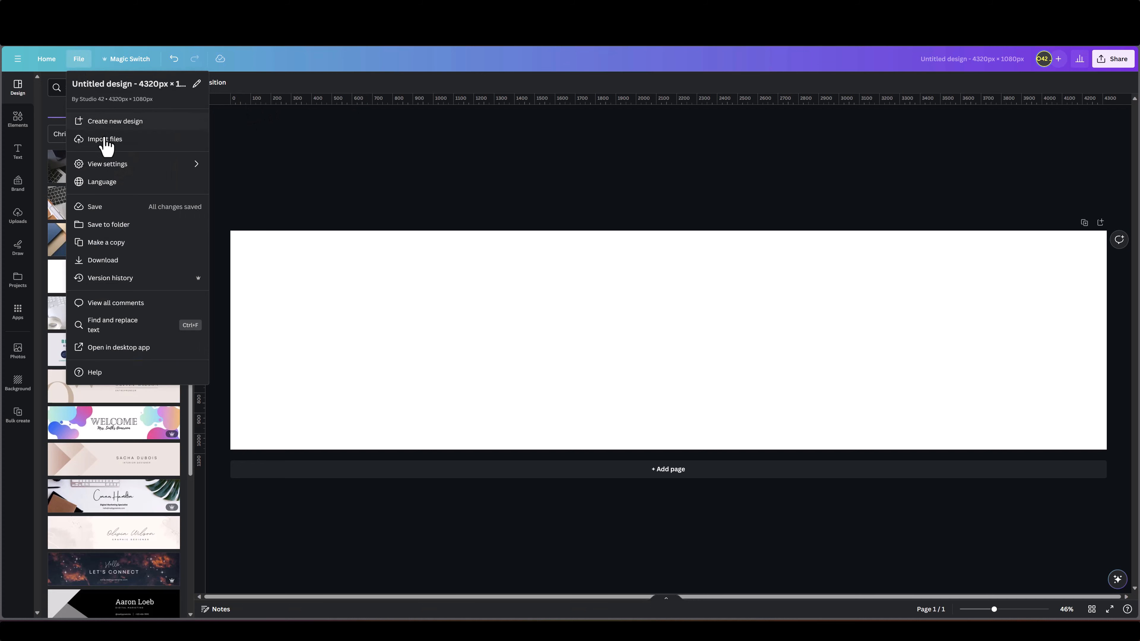
{"action": "mouse_move", "coordinate": [118, 170]}
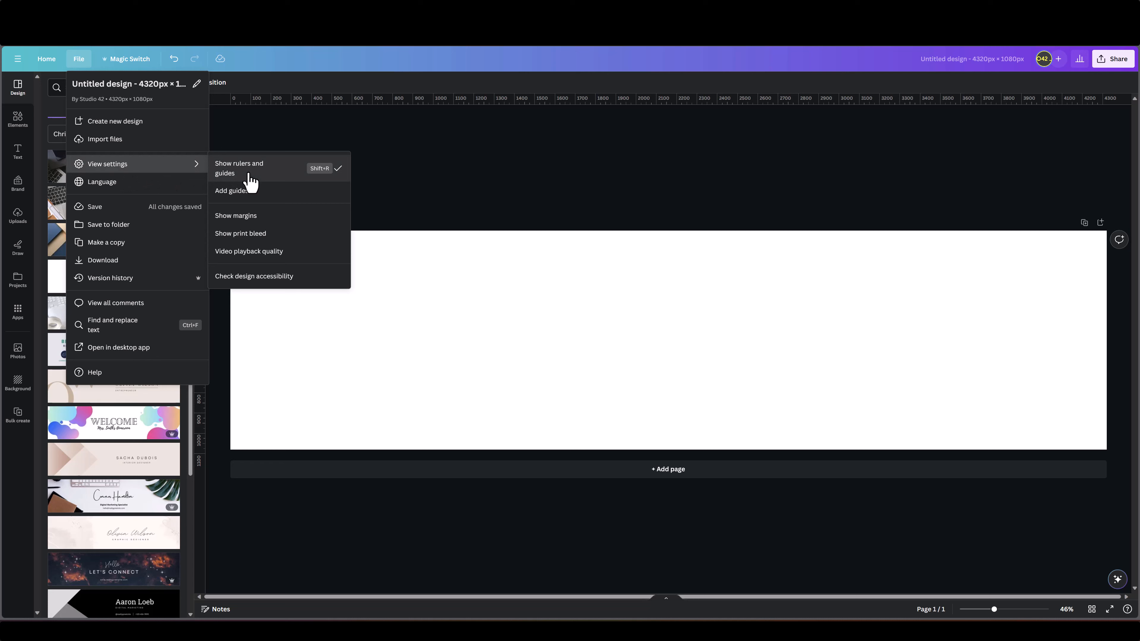
{"action": "left_click", "coordinate": [451, 173]}
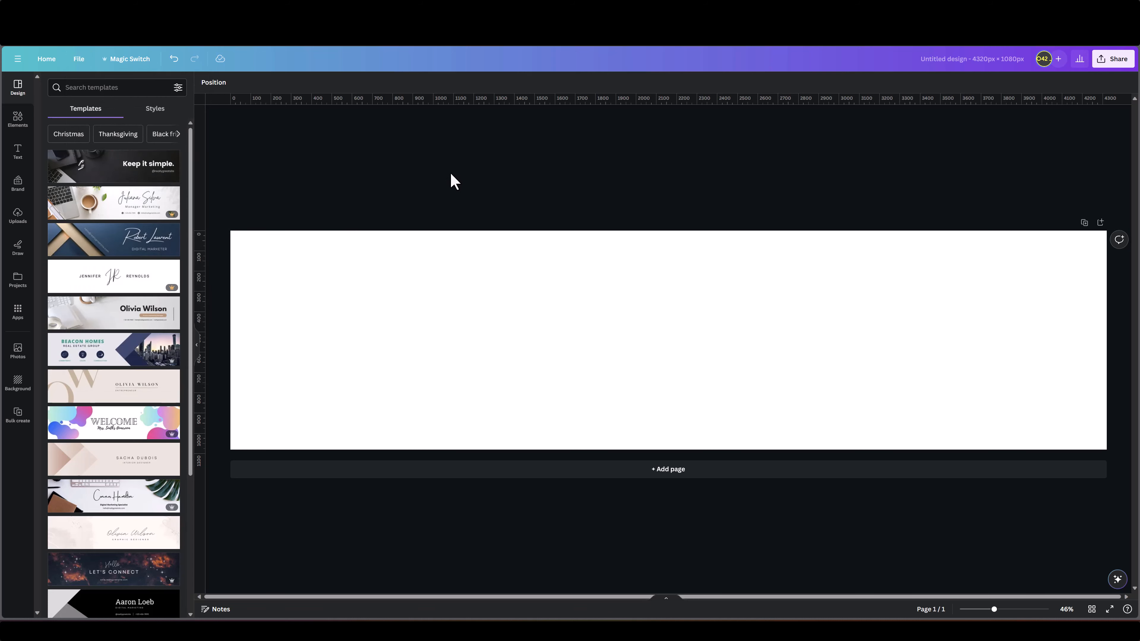
Step: Add a square shape and align it to the left and top edges of the page
{"action": "left_click", "coordinate": [18, 126]}
{"action": "left_click", "coordinate": [61, 226]}
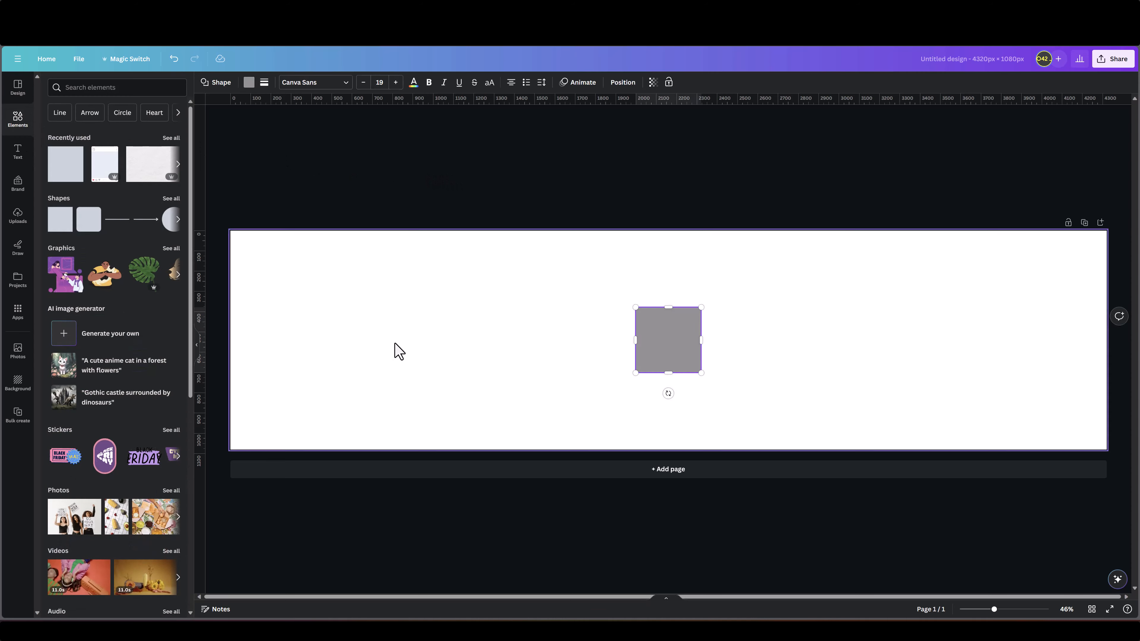
{"action": "left_click", "coordinate": [547, 319]}
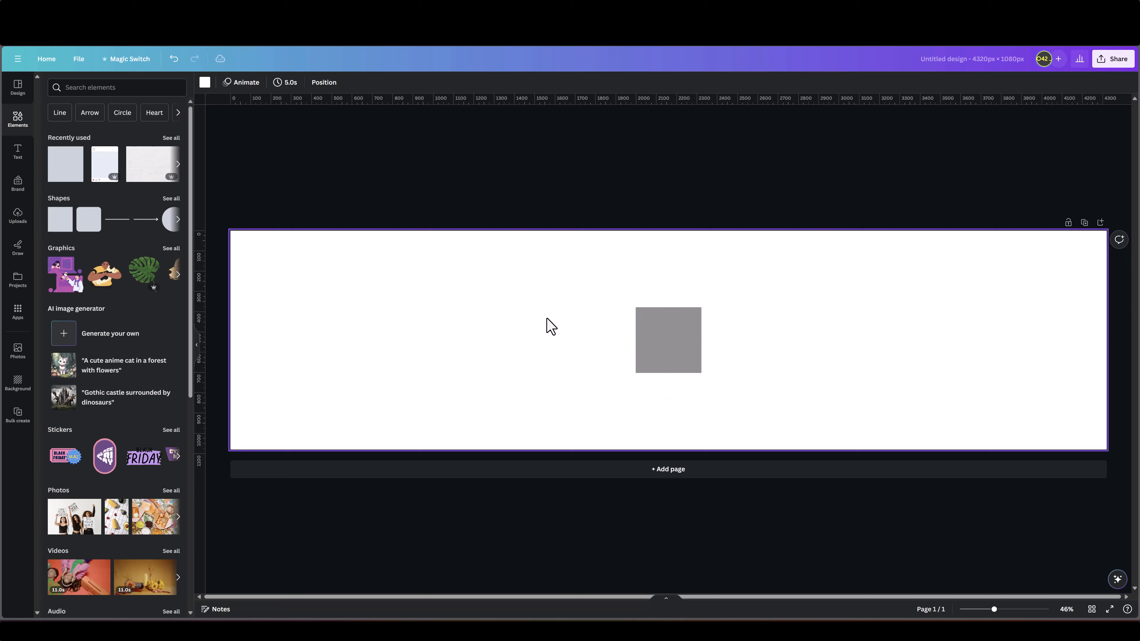
{"action": "right_click", "coordinate": [658, 348]}
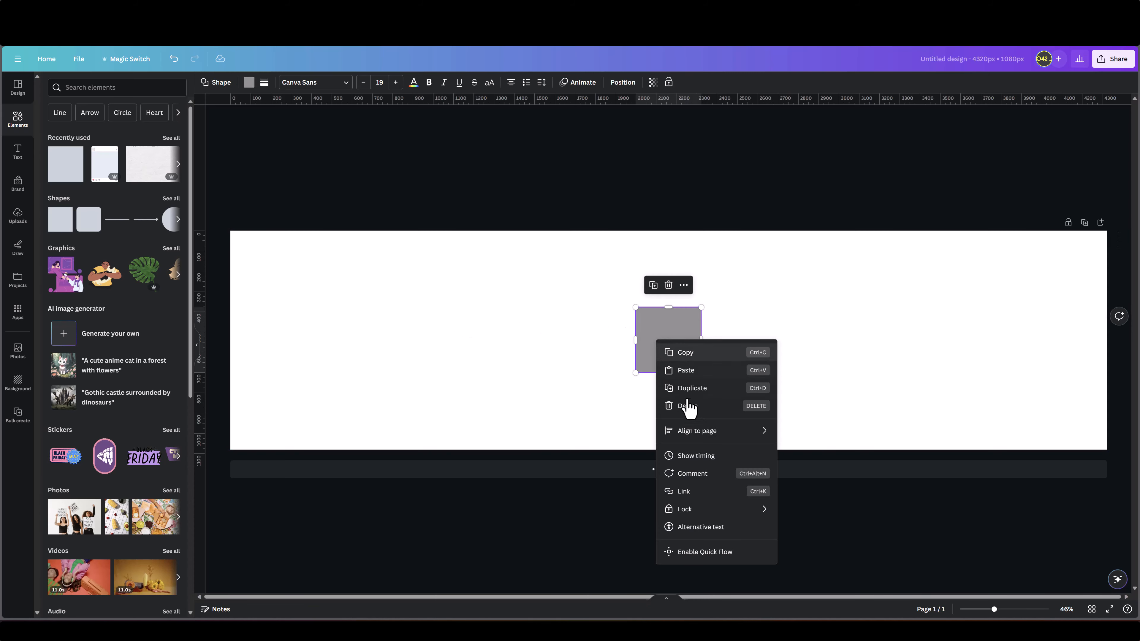
{"action": "left_click", "coordinate": [797, 432]}
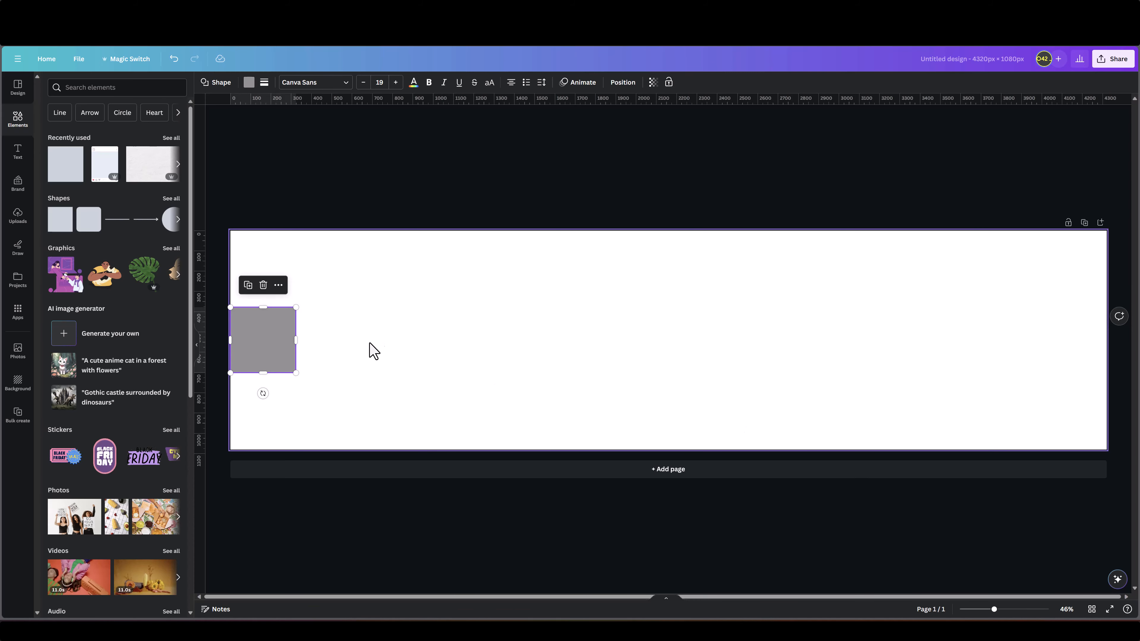
{"action": "right_click", "coordinate": [274, 332]}
{"action": "mouse_move", "coordinate": [351, 425]}
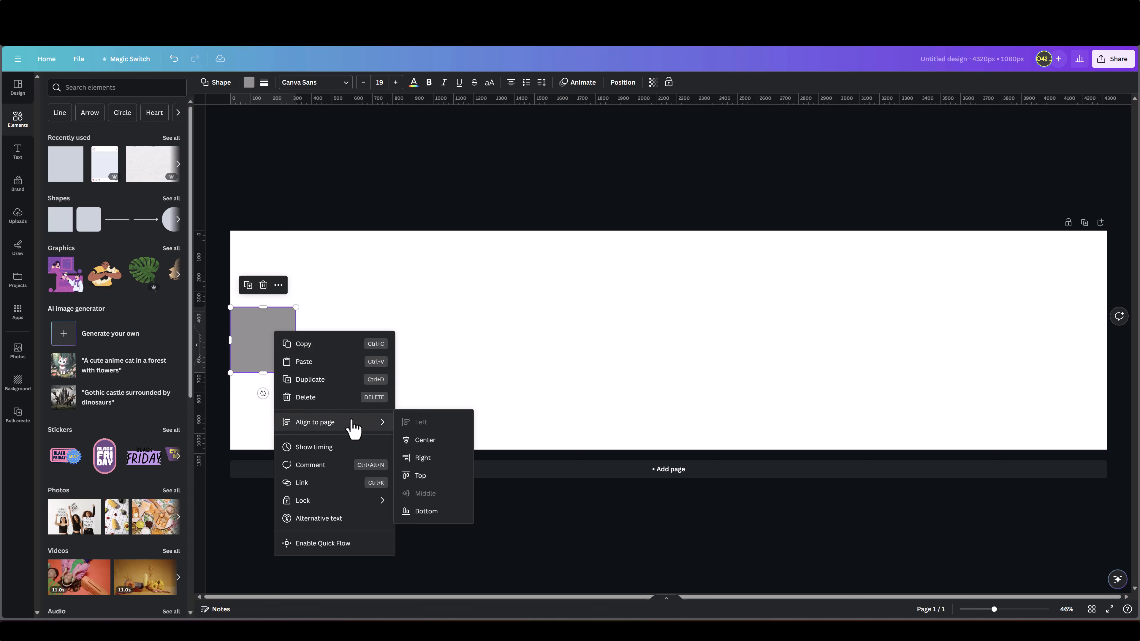
{"action": "left_click", "coordinate": [420, 475]}
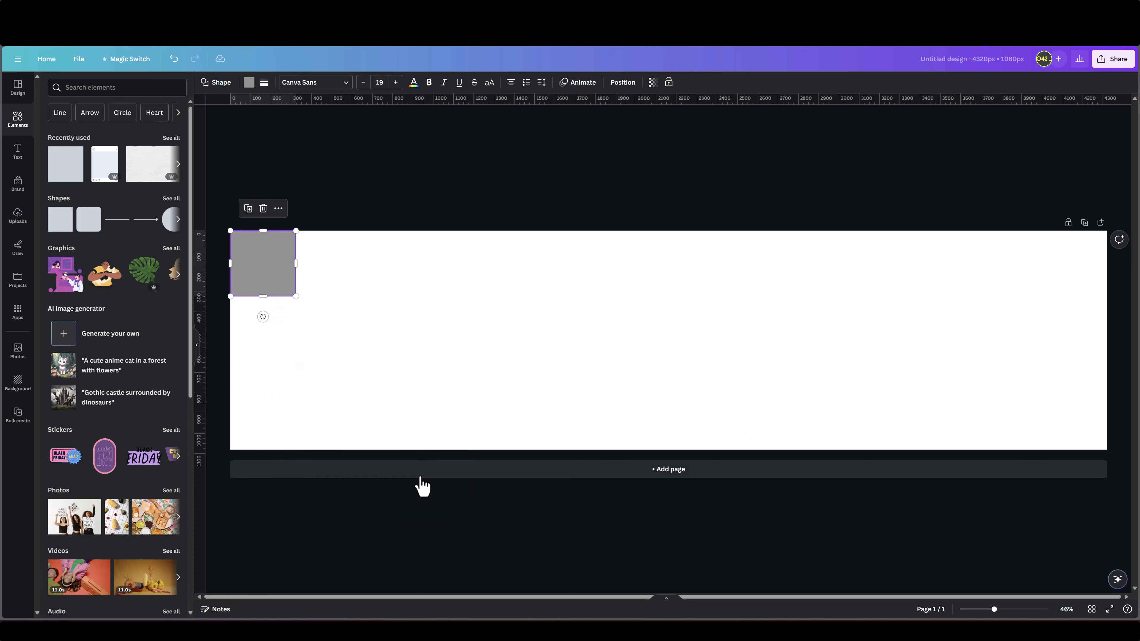
{"action": "left_click", "coordinate": [218, 224]}
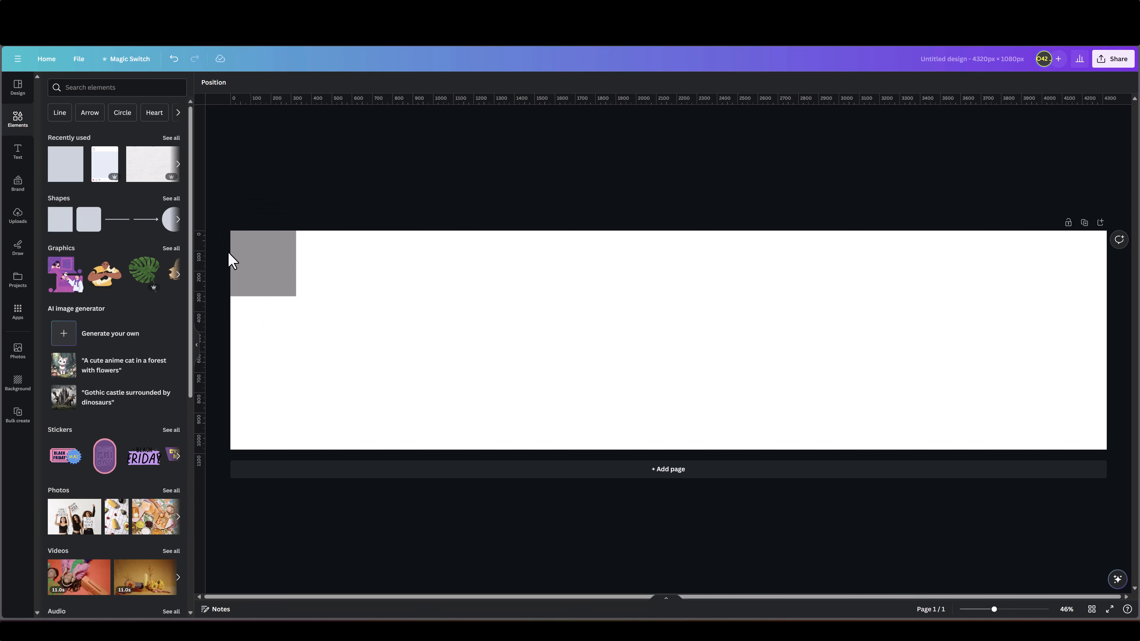
Step: Enlarge the square to 1,080 × 1,080 px and place a vertical guide along its right edge
{"action": "left_click", "coordinate": [251, 271]}
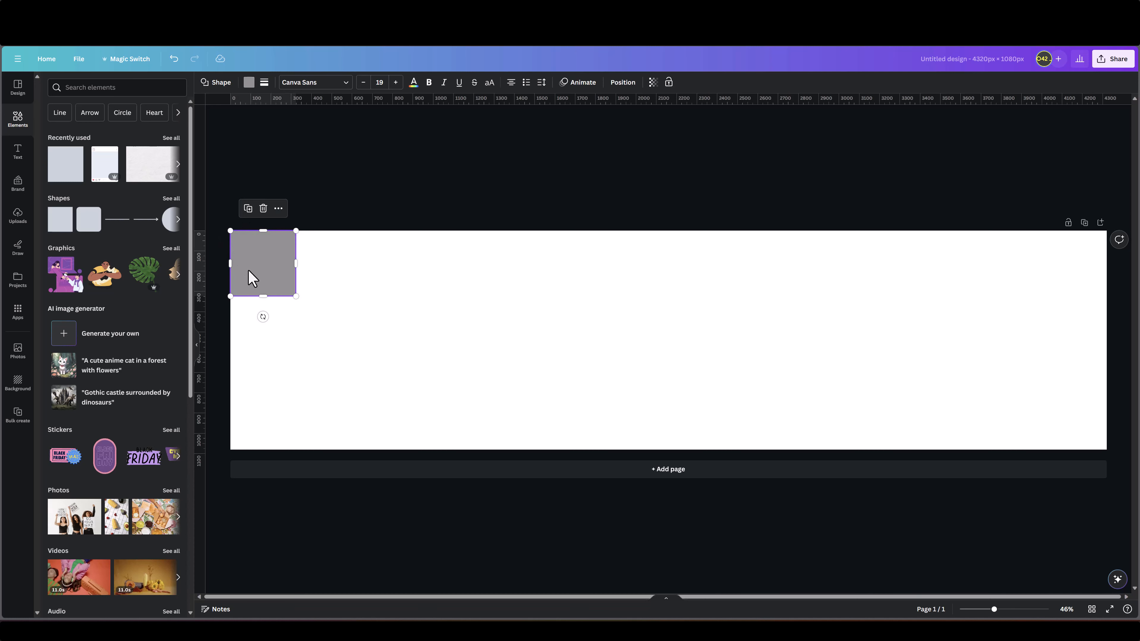
{"action": "left_click_drag", "start_coordinate": [296, 297], "coordinate": [442, 456]}
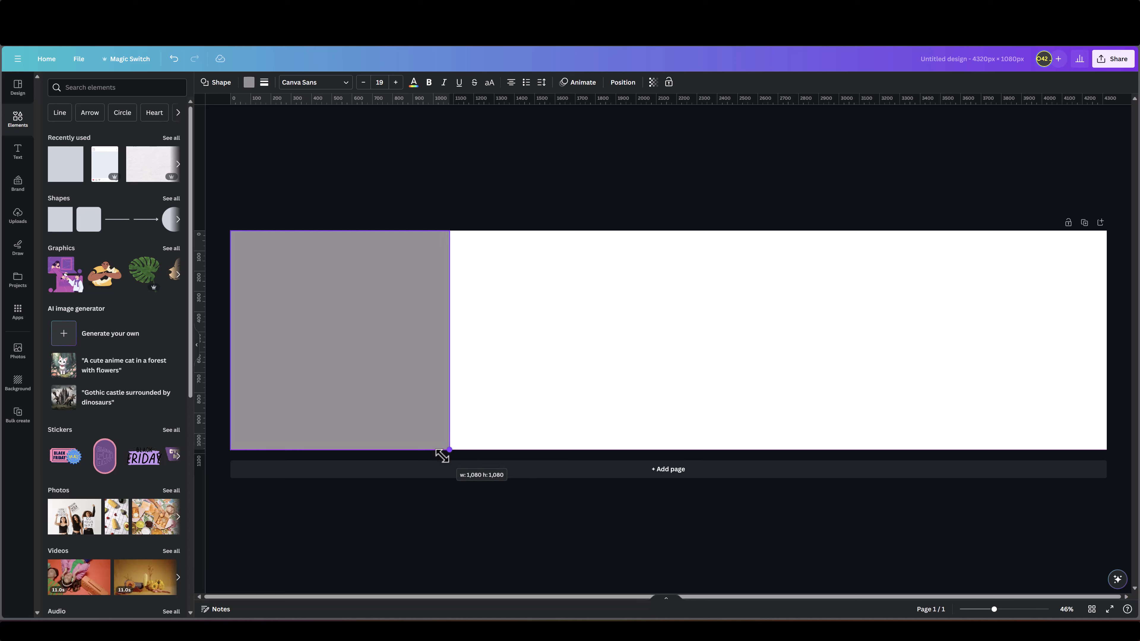
{"action": "left_click_drag", "start_coordinate": [442, 455], "coordinate": [441, 456]}
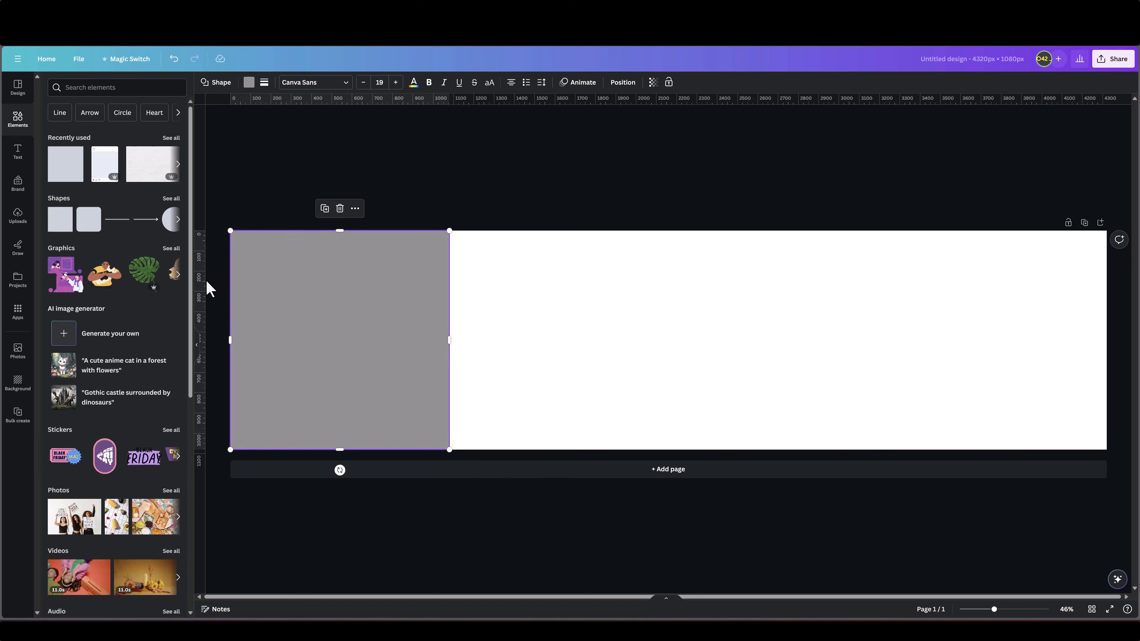
{"action": "left_click_drag", "start_coordinate": [201, 280], "coordinate": [448, 300]}
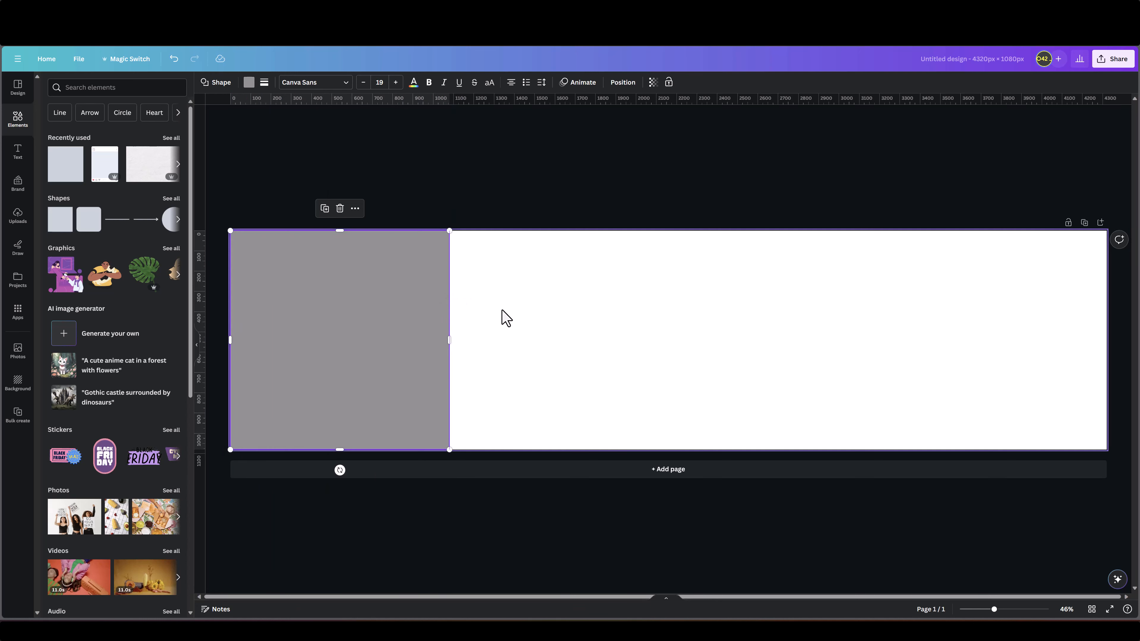
{"action": "left_click", "coordinate": [497, 314]}
Step: Move the square to the right side of the first guide and place a second vertical guide along its right edge
{"action": "left_click", "coordinate": [359, 326]}
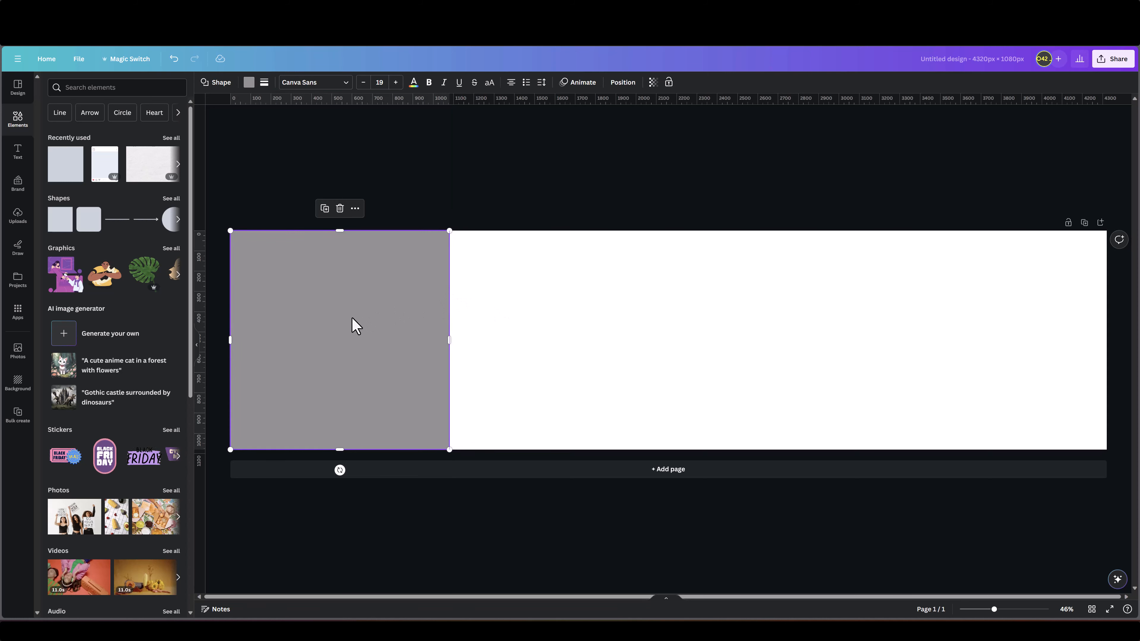
{"action": "left_click_drag", "start_coordinate": [318, 333], "coordinate": [530, 323]}
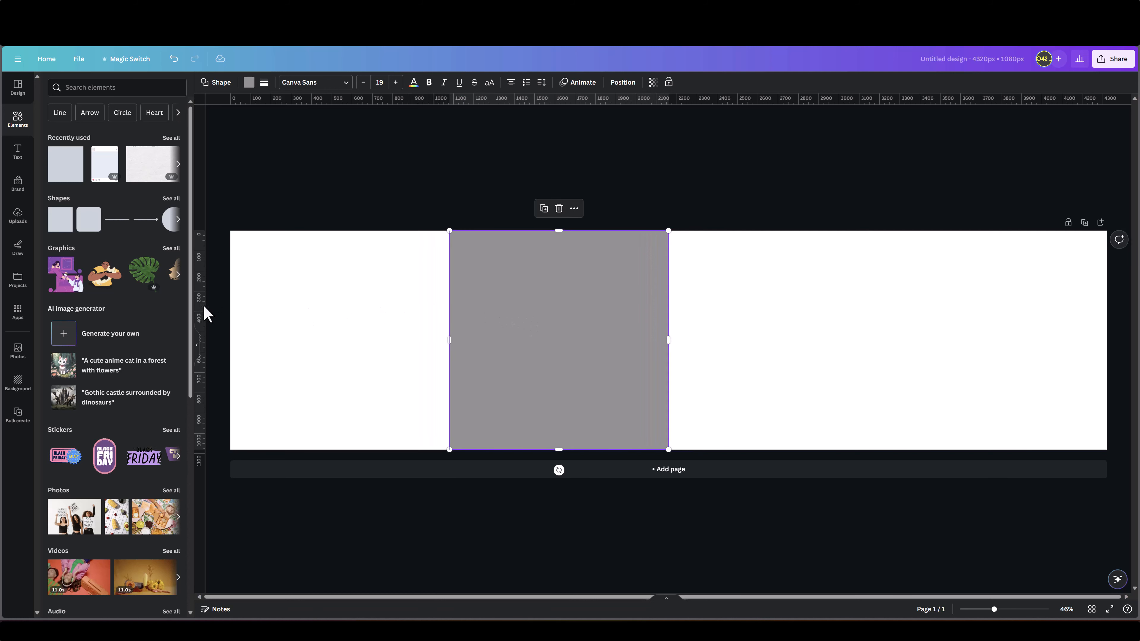
{"action": "left_click_drag", "start_coordinate": [202, 305], "coordinate": [669, 309]}
{"action": "left_click", "coordinate": [430, 331]}
Step: Move the square to the right side of the second guide and place a third vertical guide along its right edge
{"action": "left_click", "coordinate": [489, 331]}
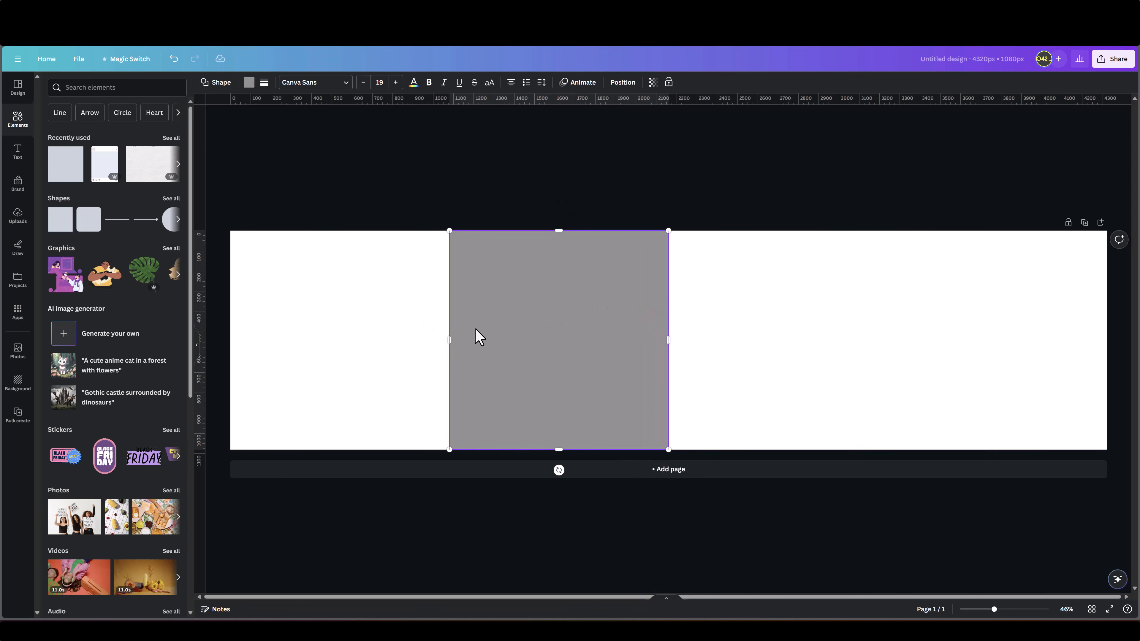
{"action": "left_click_drag", "start_coordinate": [476, 334], "coordinate": [693, 325]}
{"action": "left_click_drag", "start_coordinate": [204, 280], "coordinate": [889, 272]}
{"action": "left_click", "coordinate": [817, 183]}
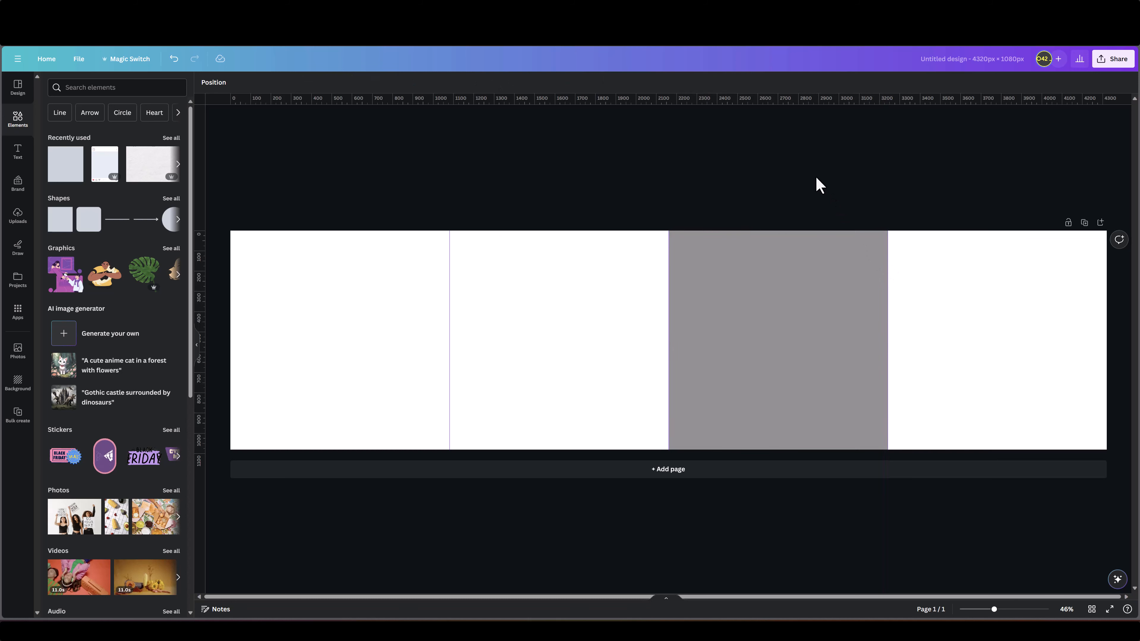
Step: Delete the grey square used for spacing the guides
{"action": "left_click", "coordinate": [743, 341]}
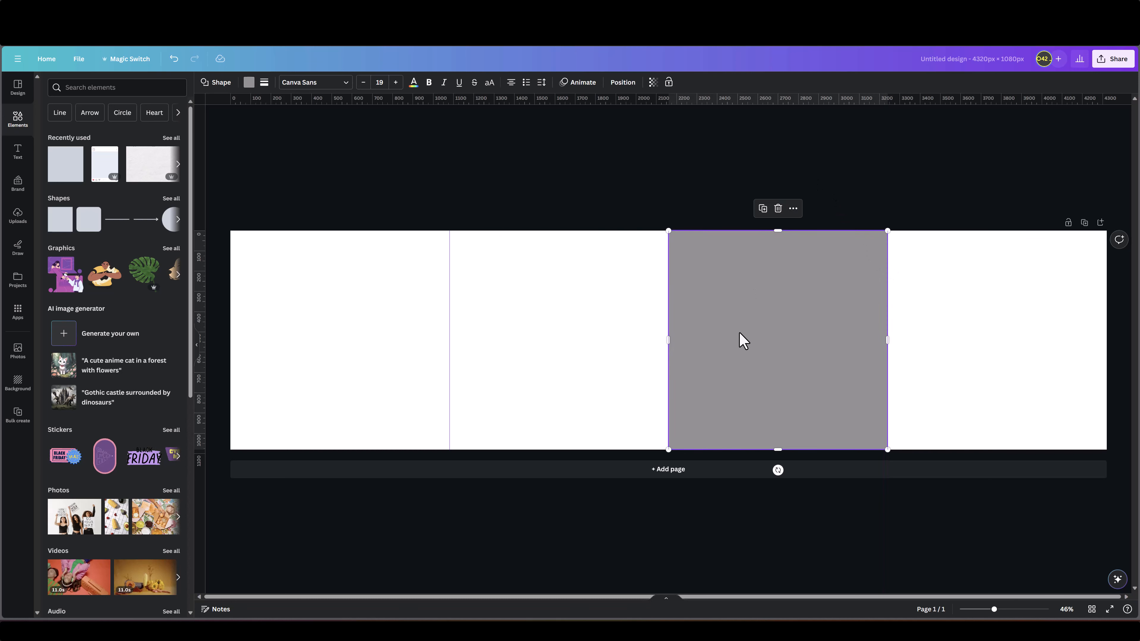
{"action": "key", "text": "Delete"}
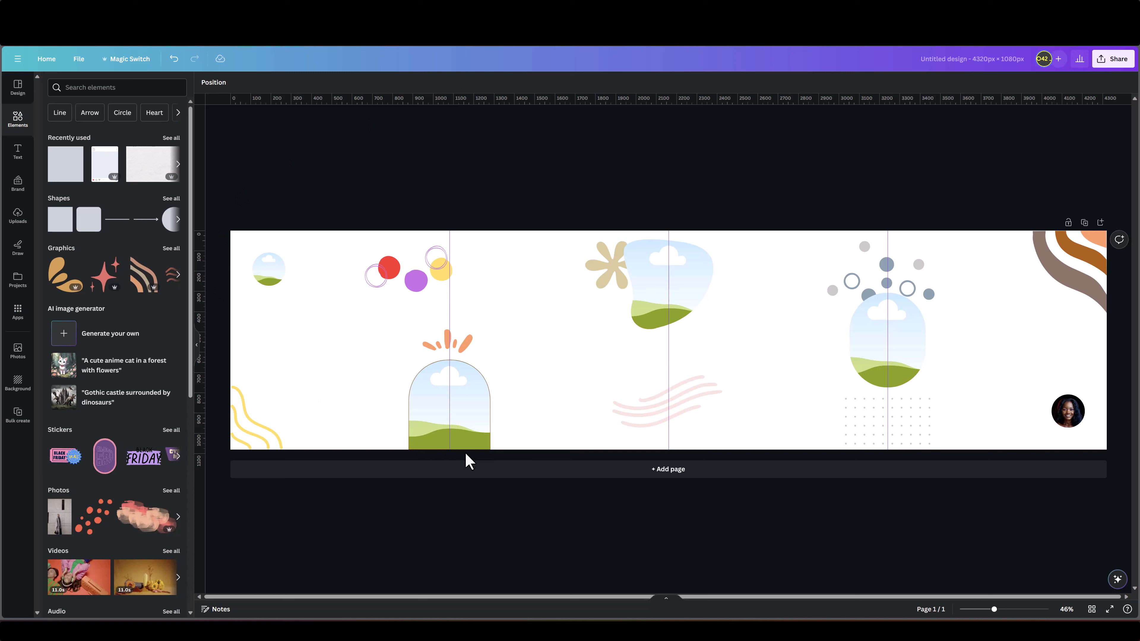
{"action": "left_click", "coordinate": [452, 438]}
{"action": "left_click", "coordinate": [627, 298]}
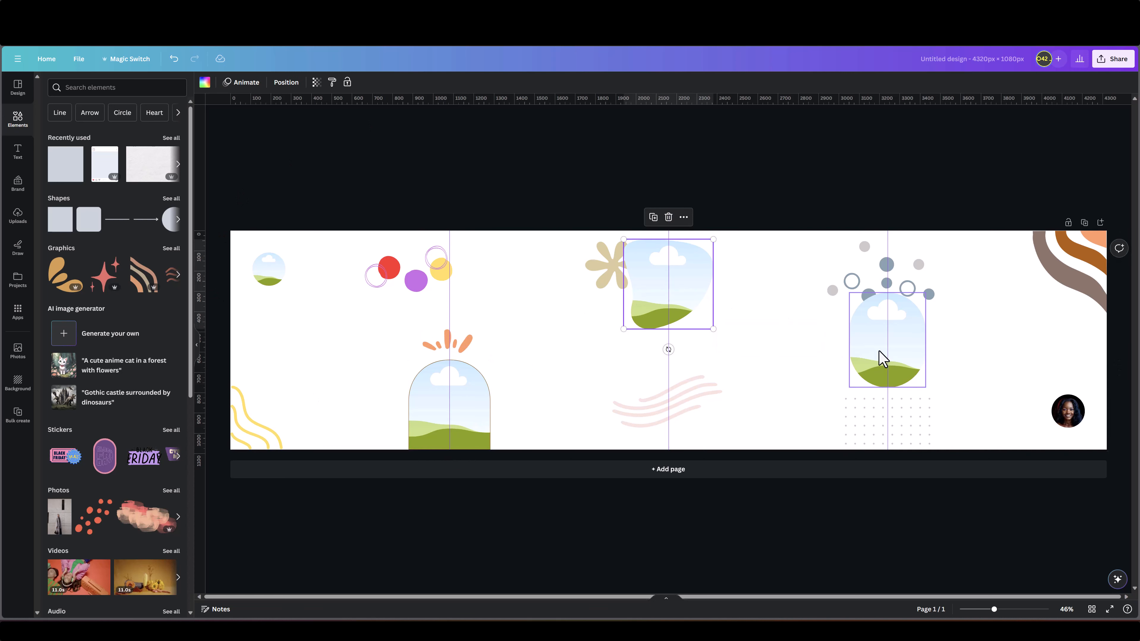
{"action": "left_click", "coordinate": [790, 512]}
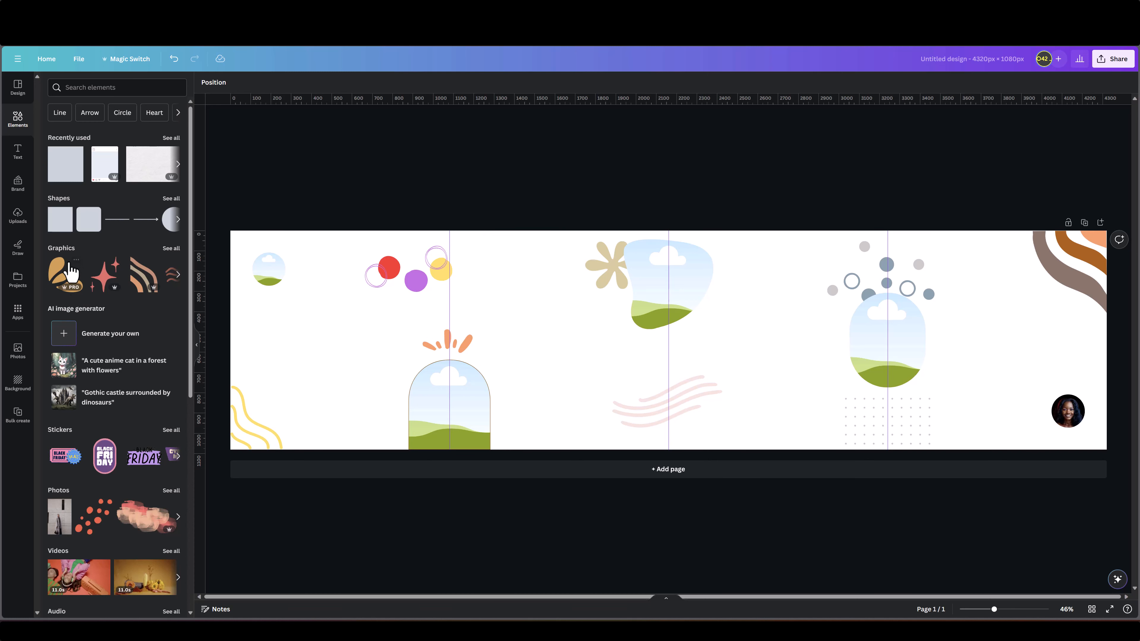
Step: Add a square shape and stretch it to cover the whole page
{"action": "left_click", "coordinate": [67, 227]}
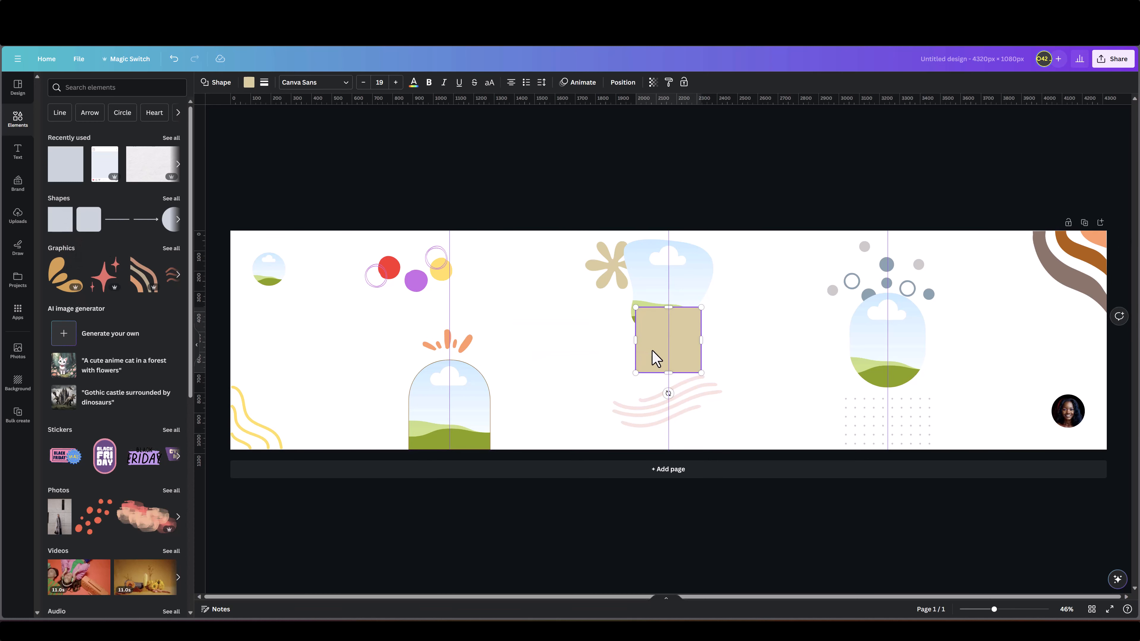
{"action": "left_click_drag", "start_coordinate": [654, 359], "coordinate": [1107, 265]}
{"action": "left_click_drag", "start_coordinate": [669, 297], "coordinate": [669, 450]}
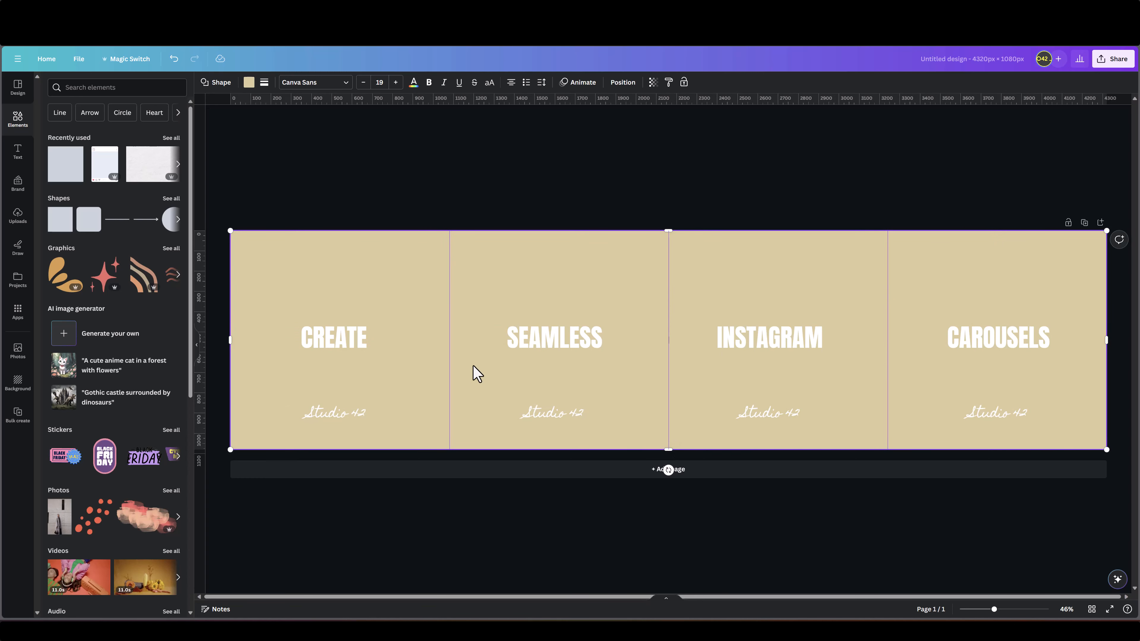
{"action": "right_click", "coordinate": [474, 360]}
{"action": "left_click", "coordinate": [465, 407]}
Step: Fill the full-page rectangle with the pink-to-yellow gradient and send it to the back
{"action": "left_click", "coordinate": [249, 82]}
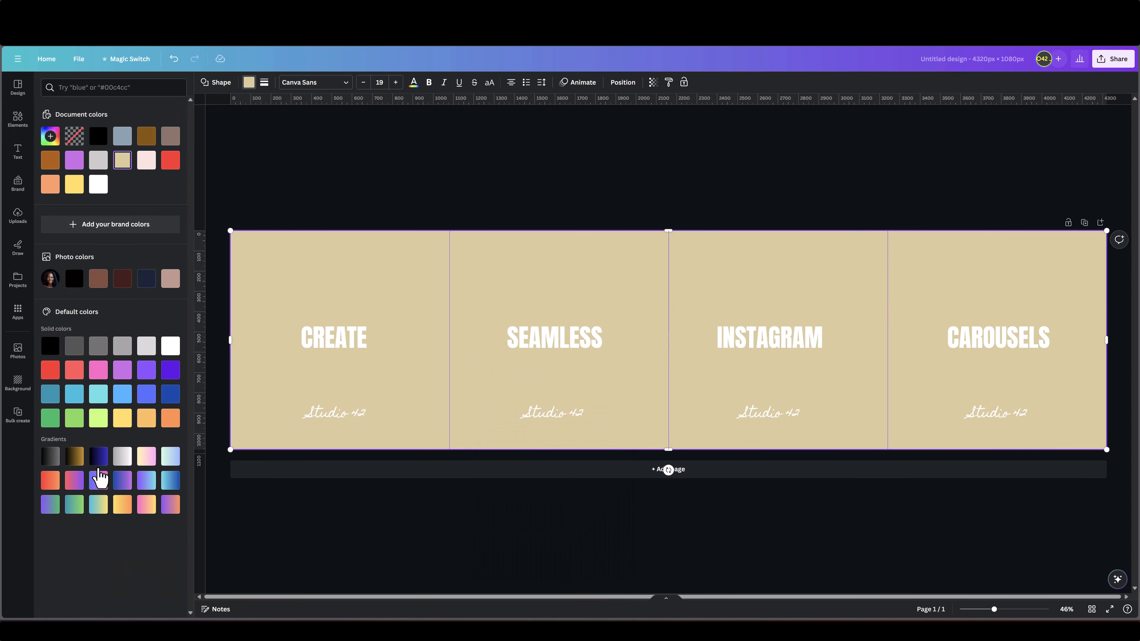
{"action": "left_click", "coordinate": [146, 504]}
{"action": "right_click", "coordinate": [376, 291]}
{"action": "mouse_move", "coordinate": [449, 391]}
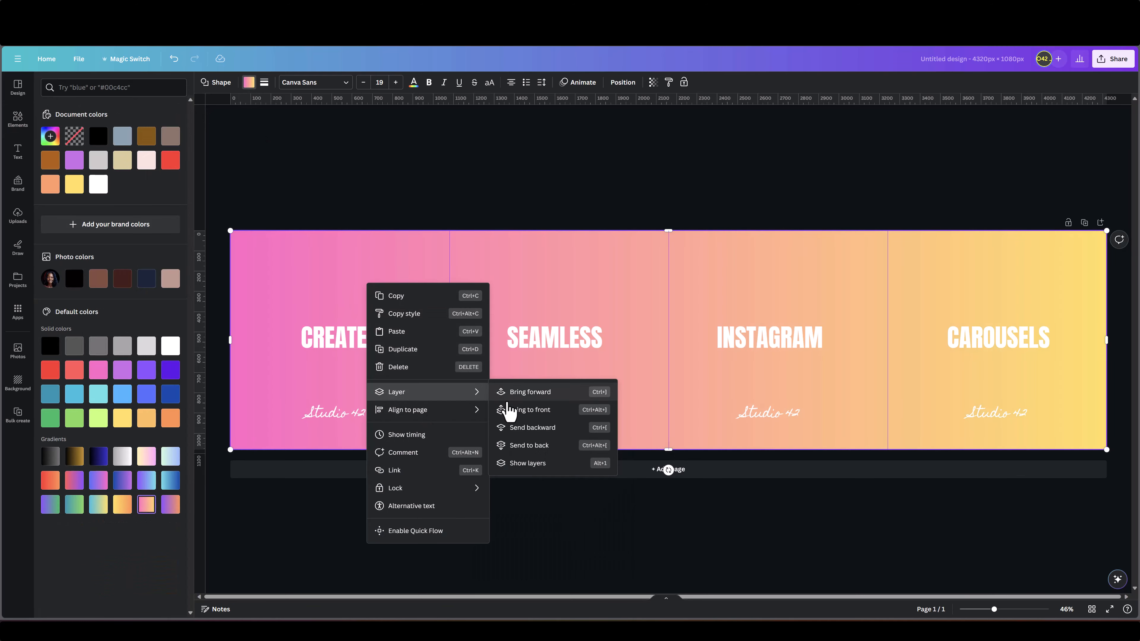
{"action": "left_click", "coordinate": [529, 443]}
{"action": "left_click", "coordinate": [501, 518]}
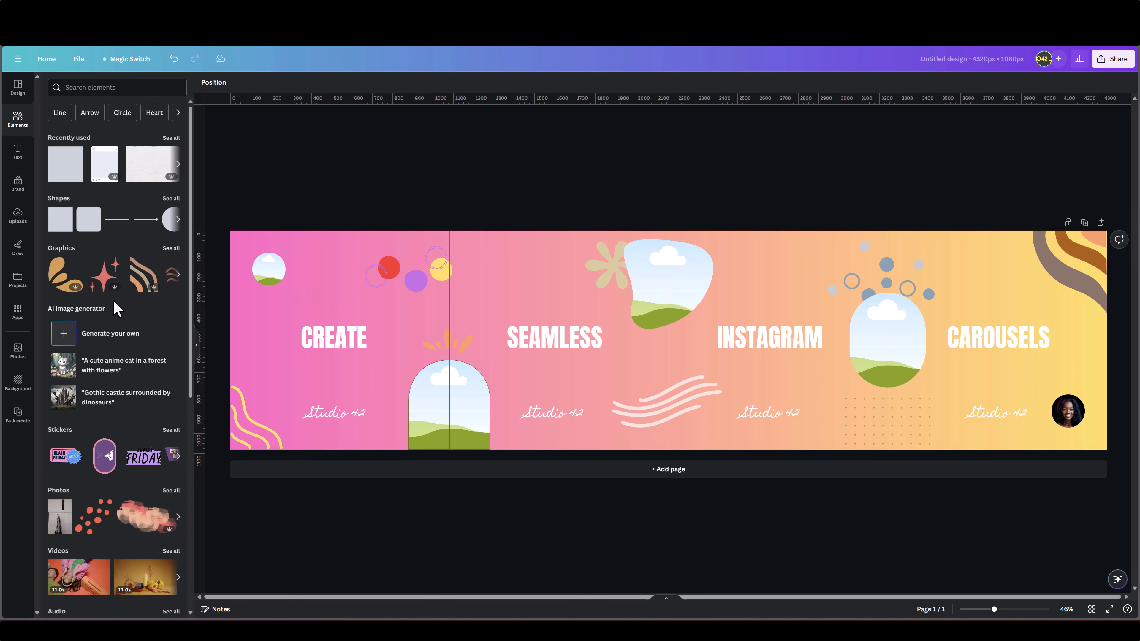
Step: Search the elements for "faces" and show all the photo results
{"action": "scroll", "coordinate": [112, 303], "scroll_direction": "down", "scroll_amount": 6}
{"action": "left_click", "coordinate": [107, 87]}
{"action": "type", "text": "fa"}
{"action": "left_click", "coordinate": [81, 127]}
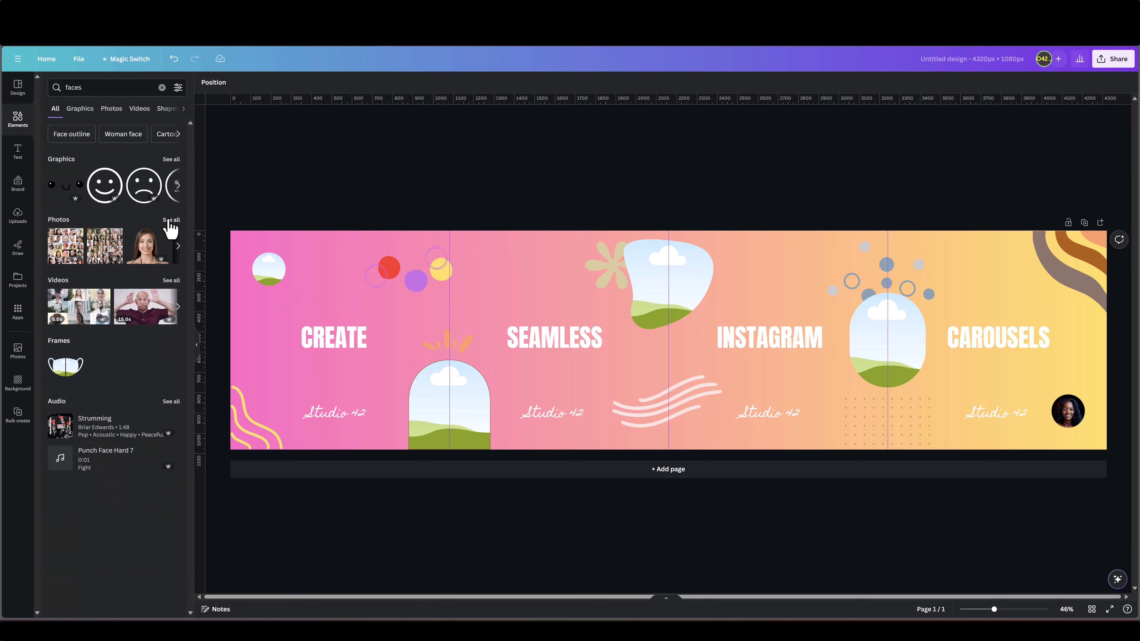
{"action": "left_click", "coordinate": [171, 224]}
Step: Fill the arch, blob, oval and two small circle frames with portrait photos from the results
{"action": "left_click_drag", "start_coordinate": [79, 323], "coordinate": [429, 402]}
{"action": "left_click_drag", "start_coordinate": [151, 274], "coordinate": [269, 270]}
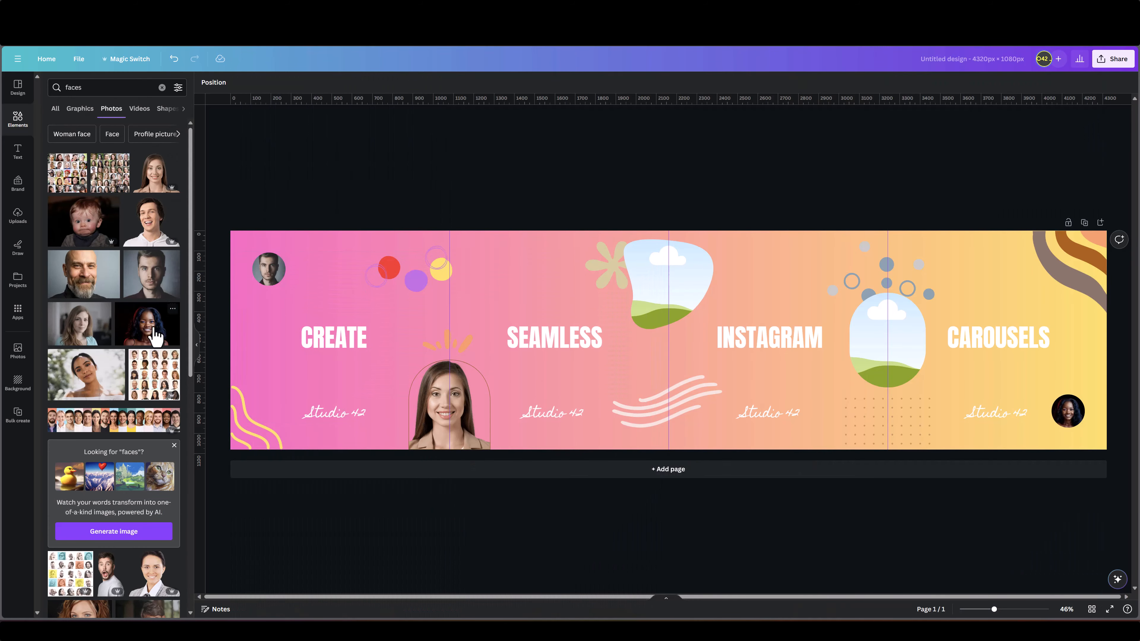
{"action": "left_click_drag", "start_coordinate": [148, 323], "coordinate": [669, 283]}
{"action": "left_click_drag", "start_coordinate": [80, 324], "coordinate": [858, 330]}
{"action": "left_click_drag", "start_coordinate": [86, 376], "coordinate": [1069, 411]}
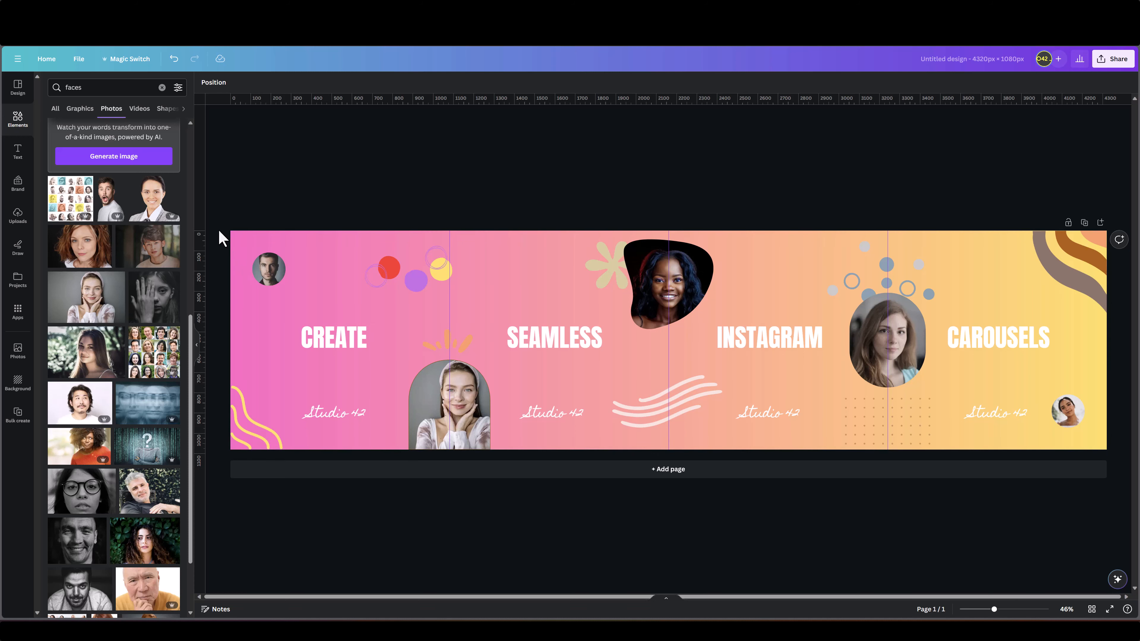
Step: Select all elements on the page and group them
{"action": "left_click_drag", "start_coordinate": [252, 235], "coordinate": [1113, 465]}
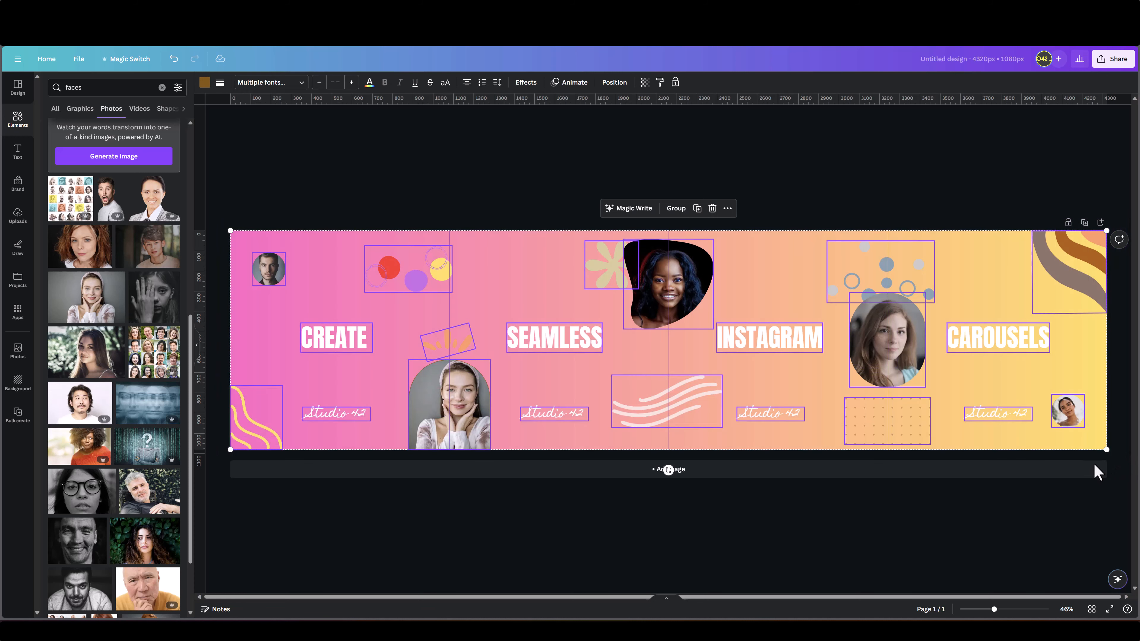
{"action": "left_click", "coordinate": [676, 208]}
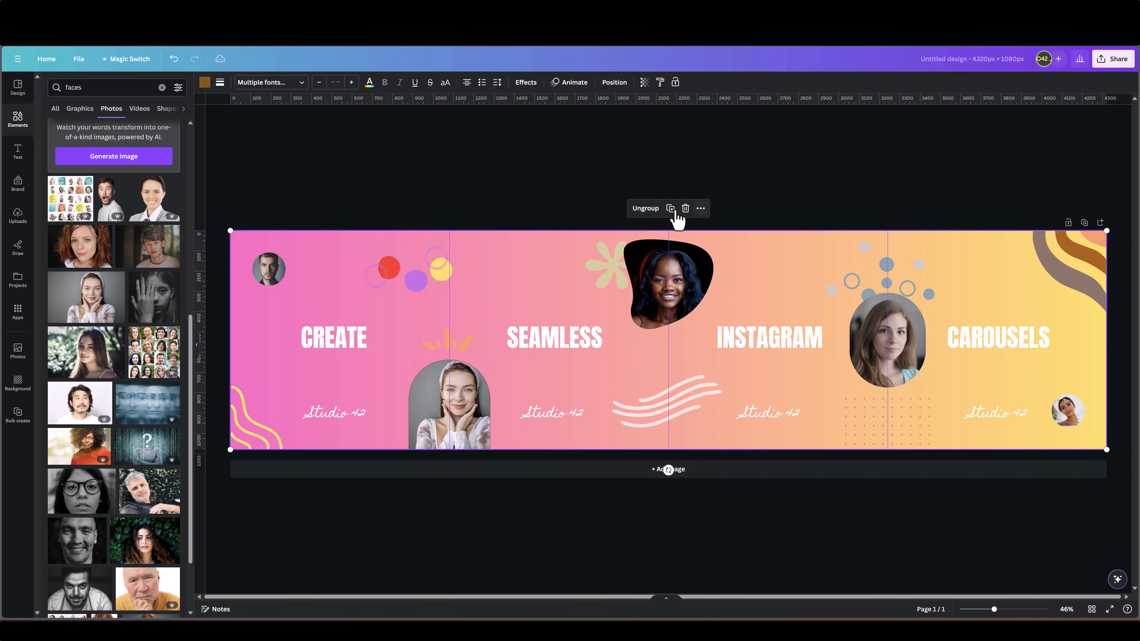
{"action": "left_click", "coordinate": [589, 221]}
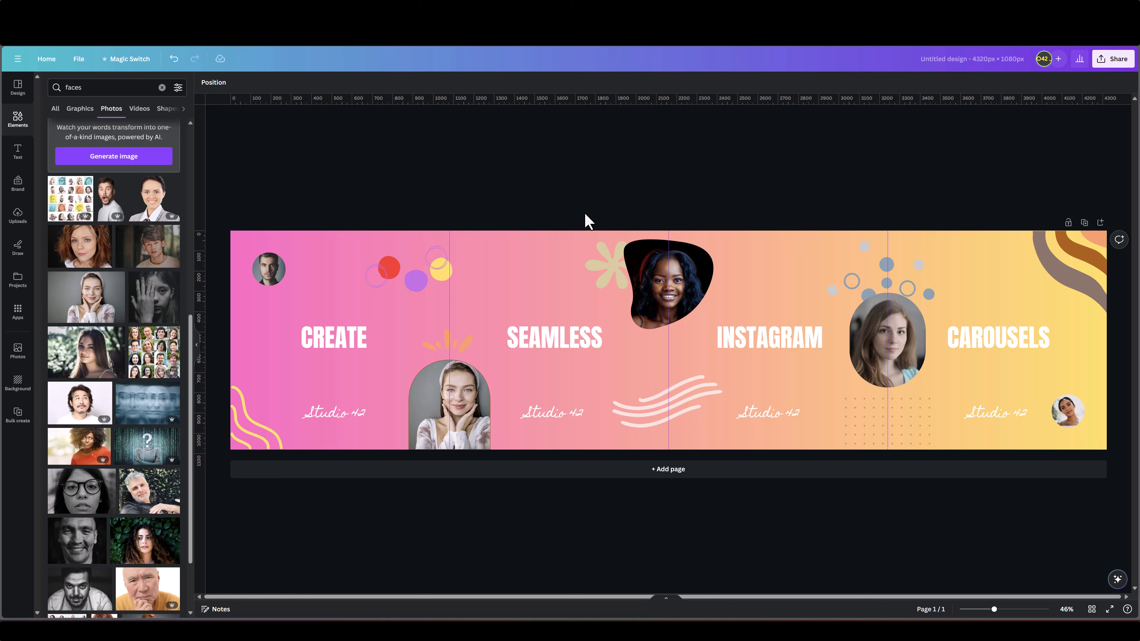
Step: Examine the file type and size options for downloading the full-width carousel design
{"action": "left_click", "coordinate": [1112, 59]}
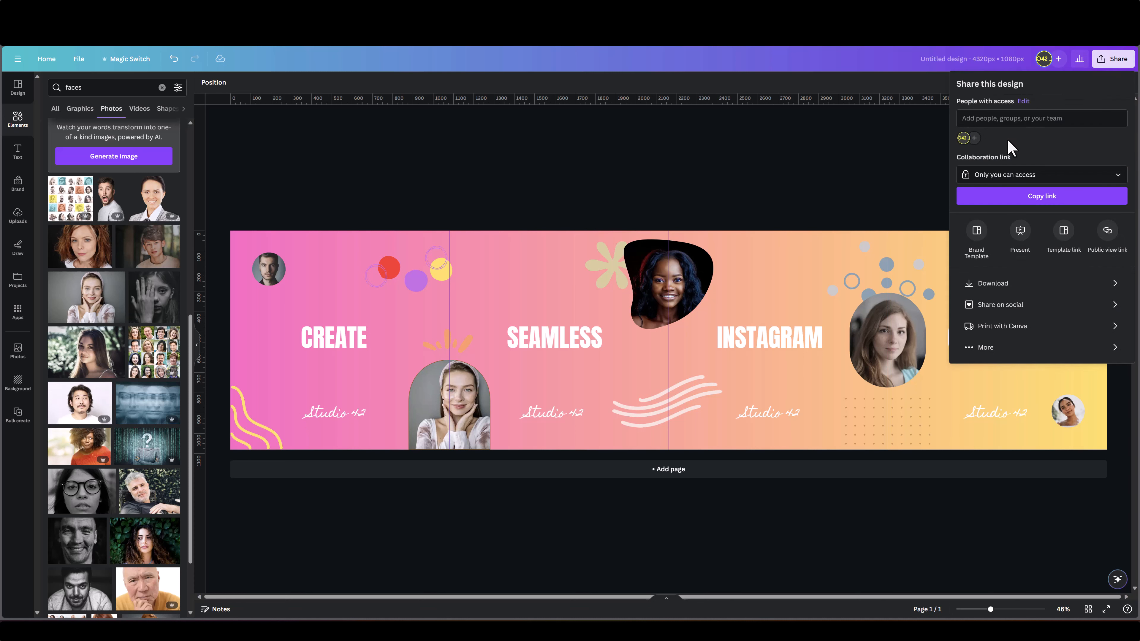
{"action": "left_click", "coordinate": [981, 296]}
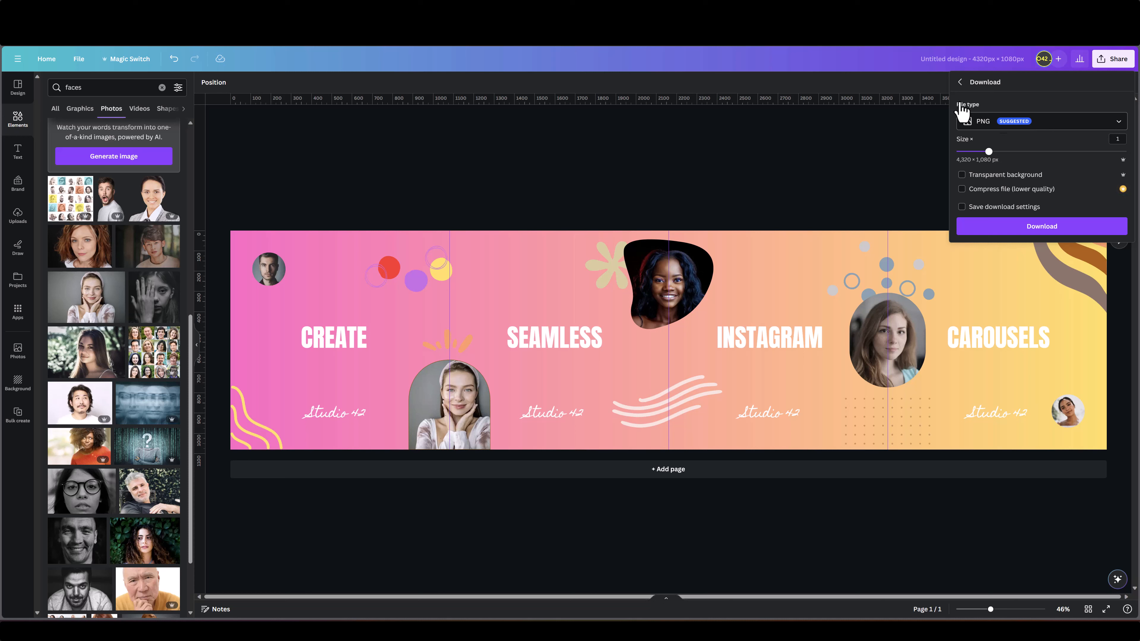
{"action": "left_click", "coordinate": [487, 144]}
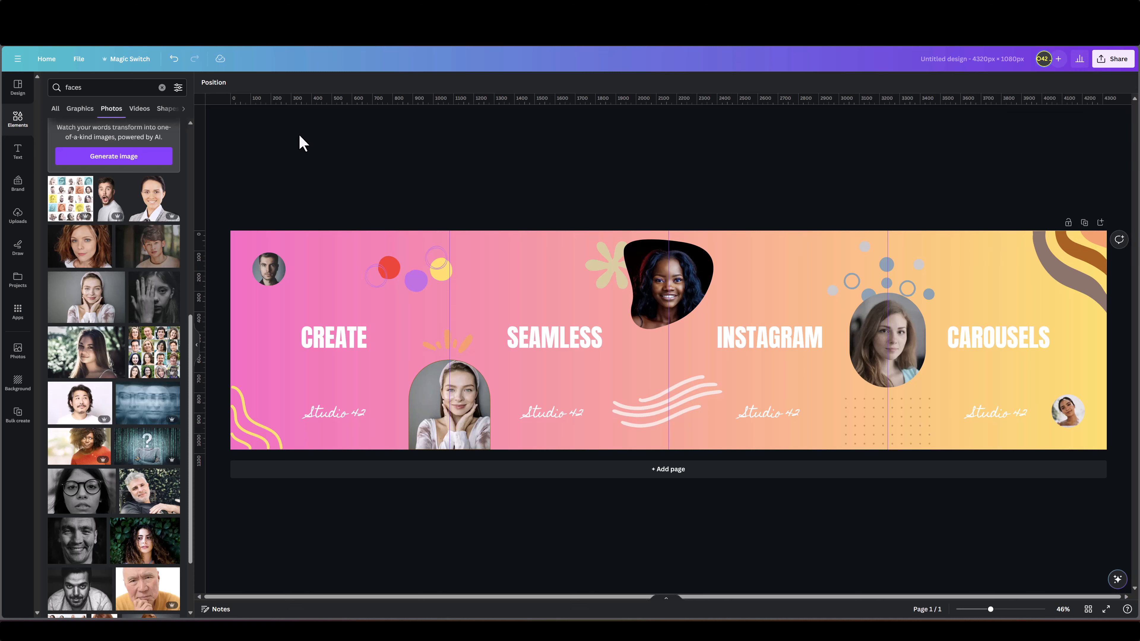
Step: Create a new blank Instagram Post (Square) design
{"action": "left_click", "coordinate": [81, 63]}
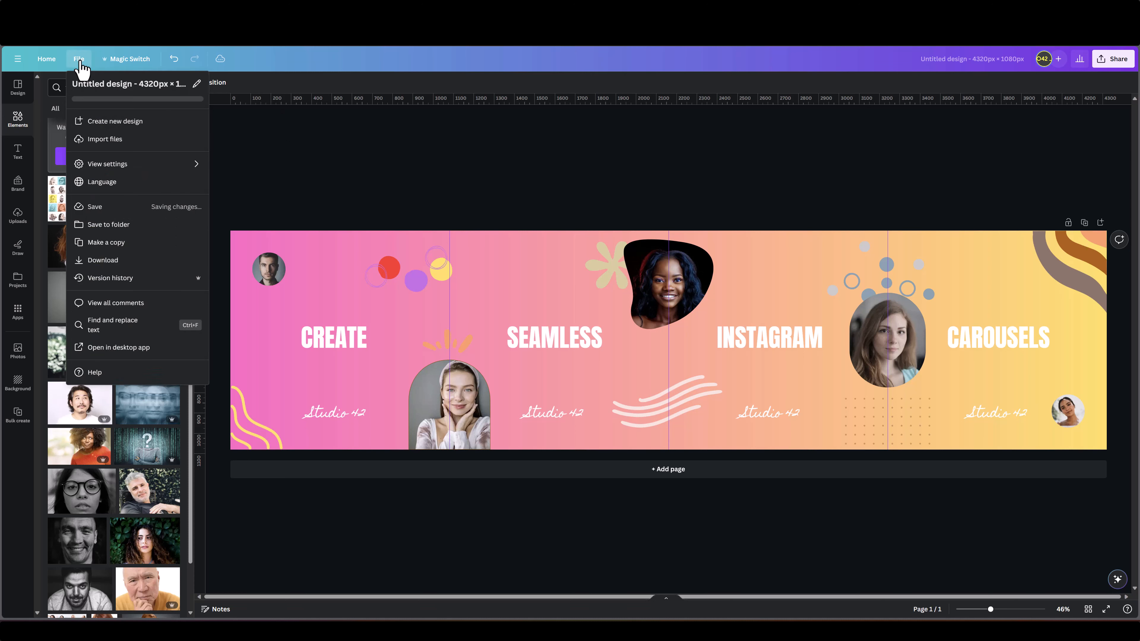
{"action": "left_click", "coordinate": [109, 121]}
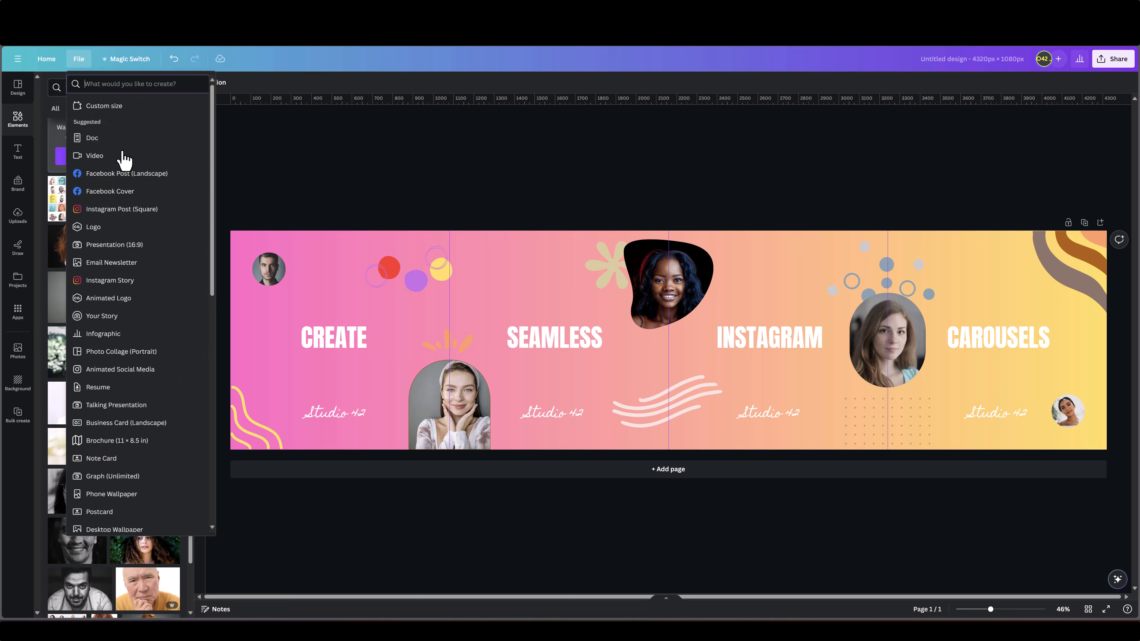
{"action": "left_click", "coordinate": [109, 210]}
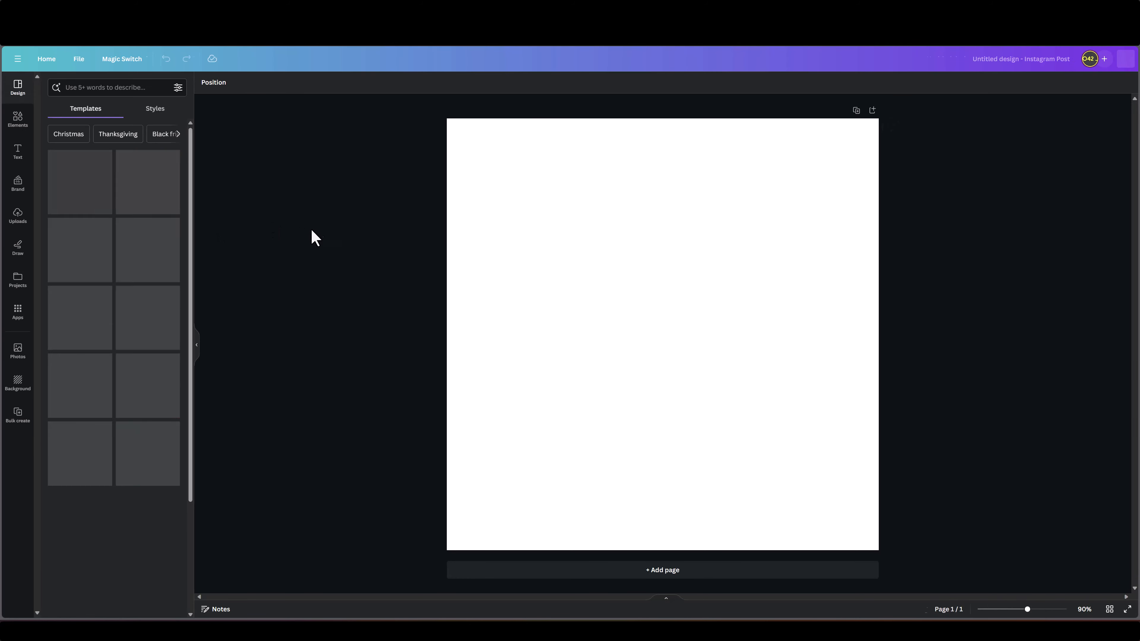
{"action": "left_click_drag", "start_coordinate": [1010, 610], "coordinate": [988, 610]}
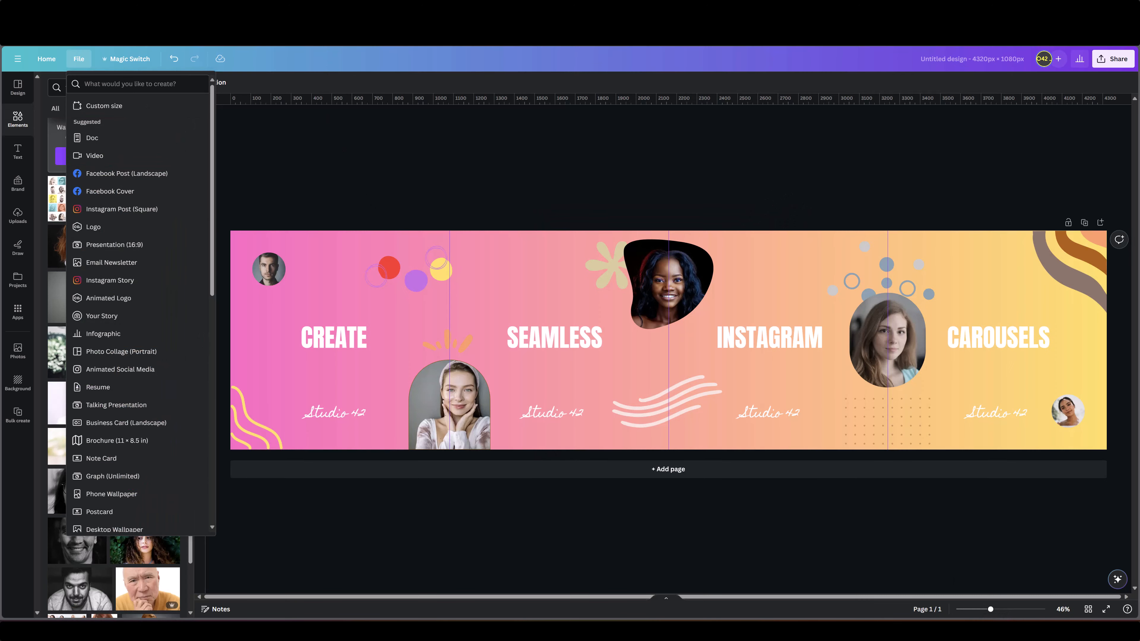
Step: Copy all elements of the 4320 × 1080 px carousel and paste them into the new square Instagram post
{"action": "left_click", "coordinate": [246, 175]}
{"action": "left_click_drag", "start_coordinate": [223, 207], "coordinate": [1109, 445]}
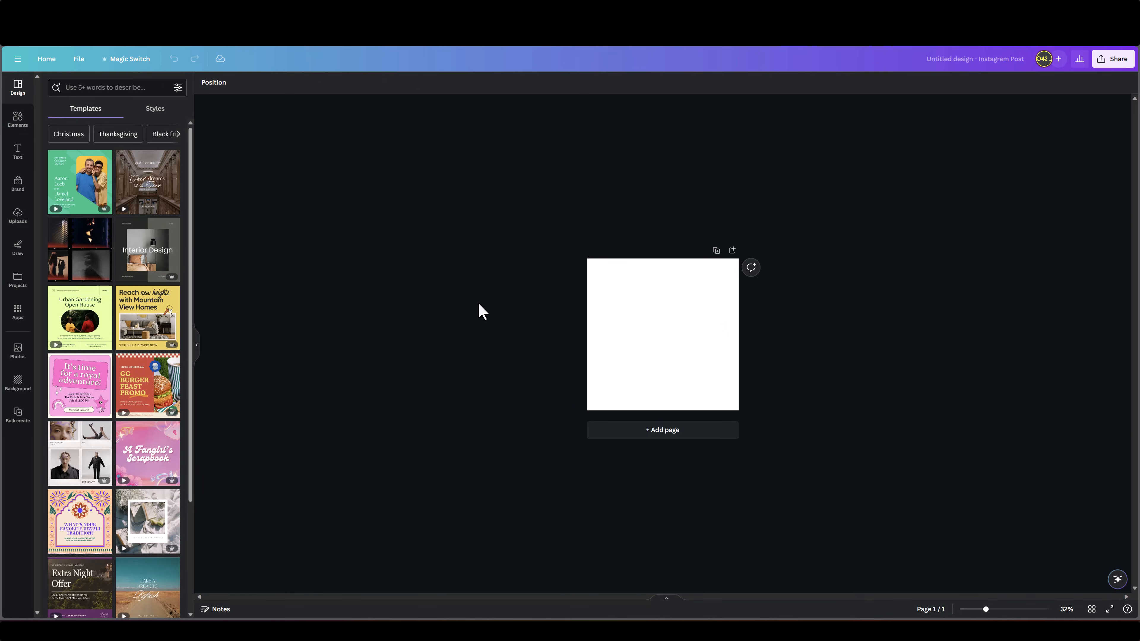
{"action": "key", "text": "ctrl+v"}
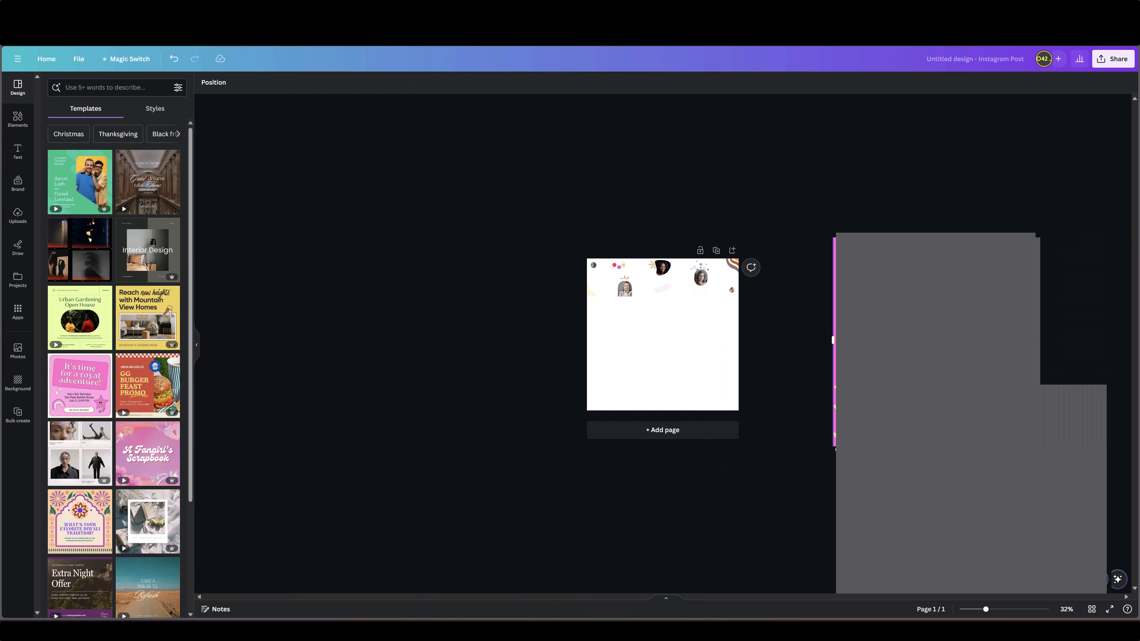
Step: Send the pasted pink-to-yellow gradient rectangle to the back, behind the other elements
{"action": "right_click", "coordinate": [617, 280]}
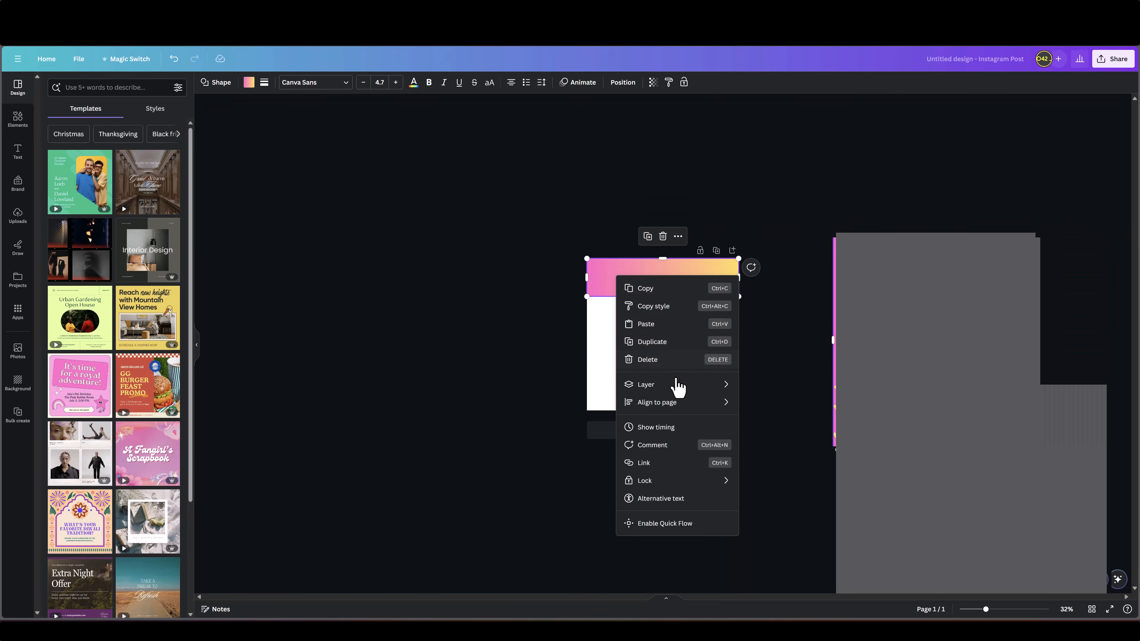
{"action": "mouse_move", "coordinate": [705, 387]}
{"action": "left_click", "coordinate": [775, 438]}
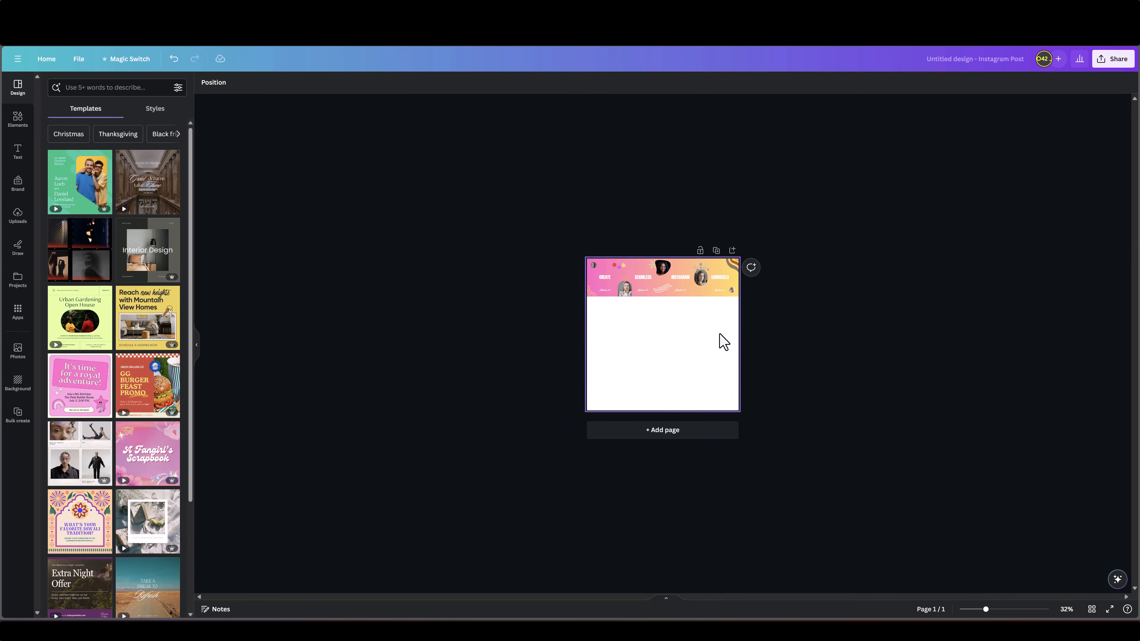
Step: Scale all pasted elements together from the page's upper-left corner to about 4320 × 1080 px, filling the page height
{"action": "left_click_drag", "start_coordinate": [563, 237], "coordinate": [803, 336]}
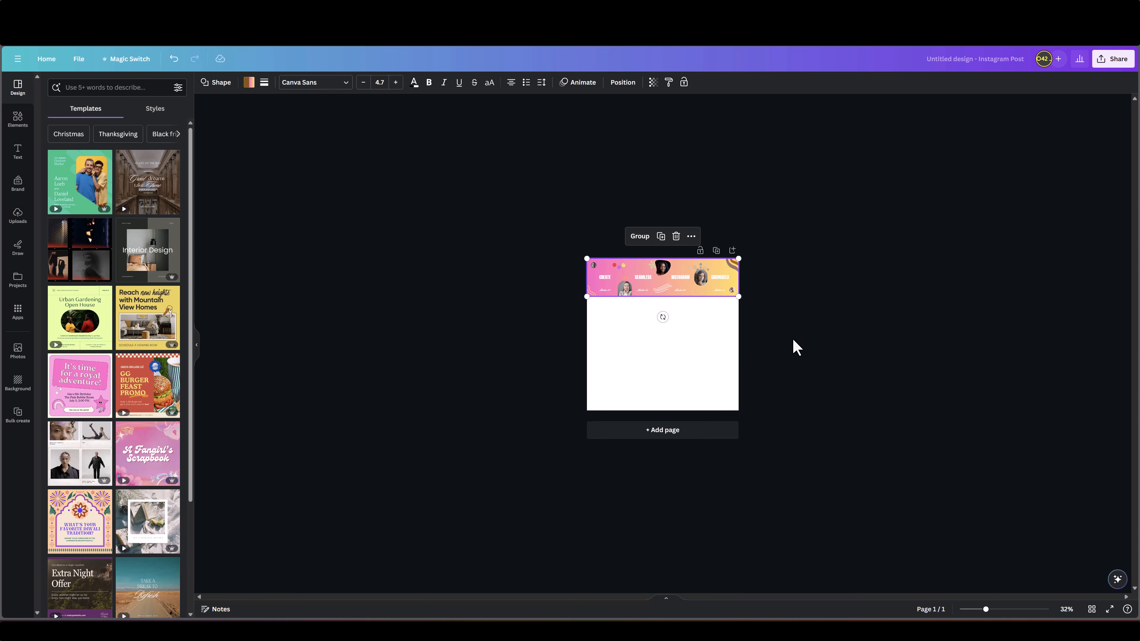
{"action": "left_click_drag", "start_coordinate": [738, 296], "coordinate": [1111, 298]}
{"action": "left_click_drag", "start_coordinate": [986, 610], "coordinate": [978, 610]}
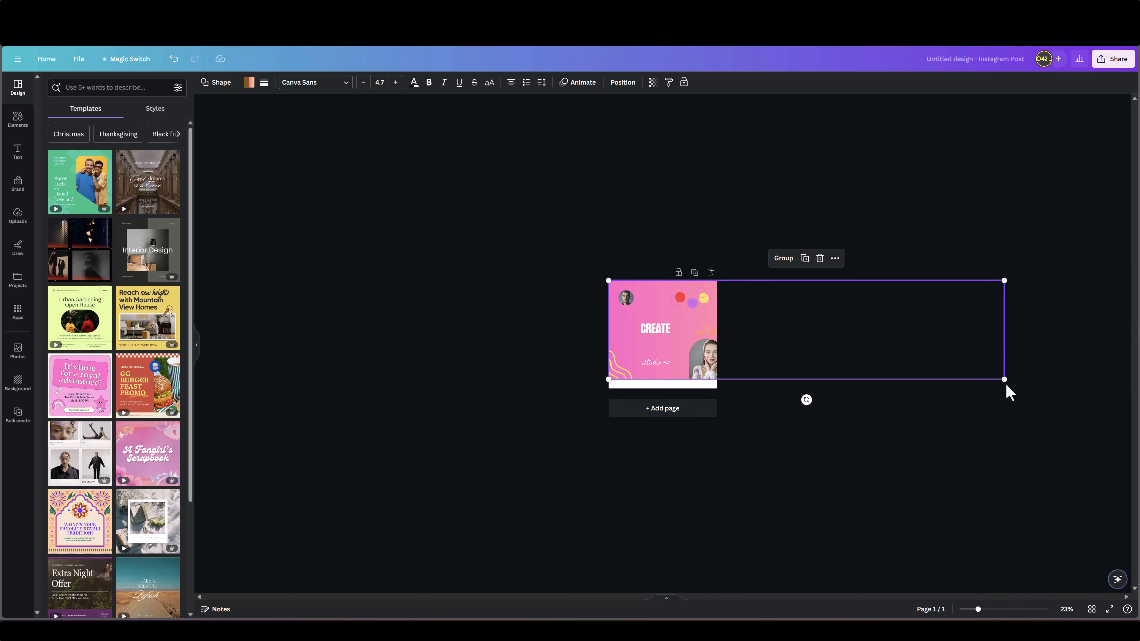
{"action": "left_click_drag", "start_coordinate": [1008, 392], "coordinate": [1037, 406]}
{"action": "left_click", "coordinate": [790, 507]}
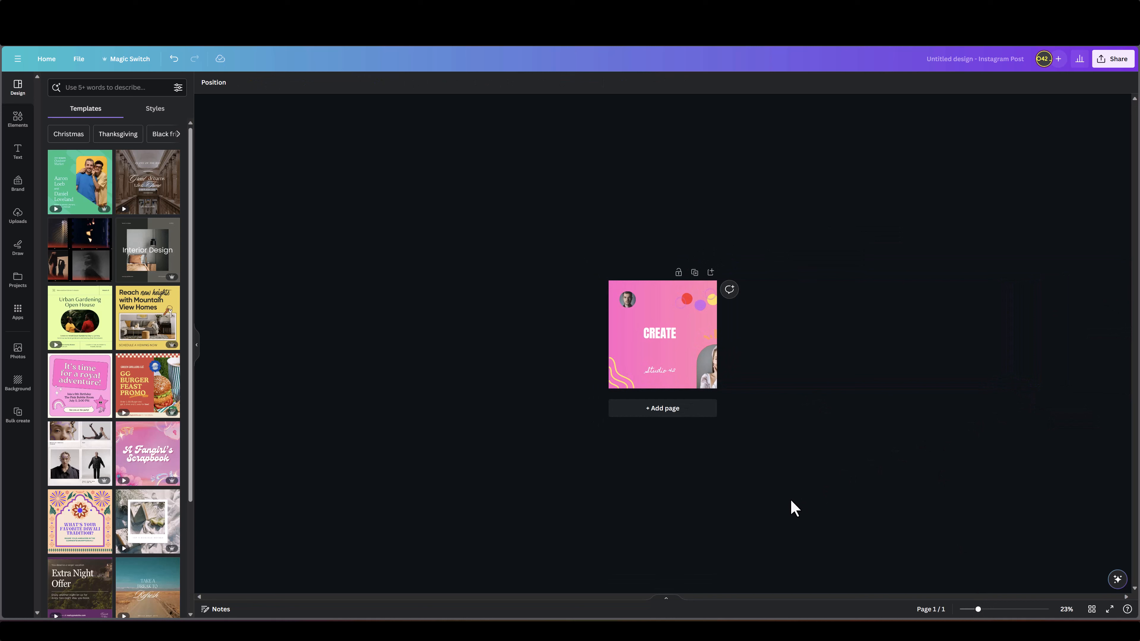
Step: Duplicate the page three times to make four identical pages and return to the page editor
{"action": "left_click", "coordinate": [1092, 609]}
{"action": "right_click", "coordinate": [107, 180]}
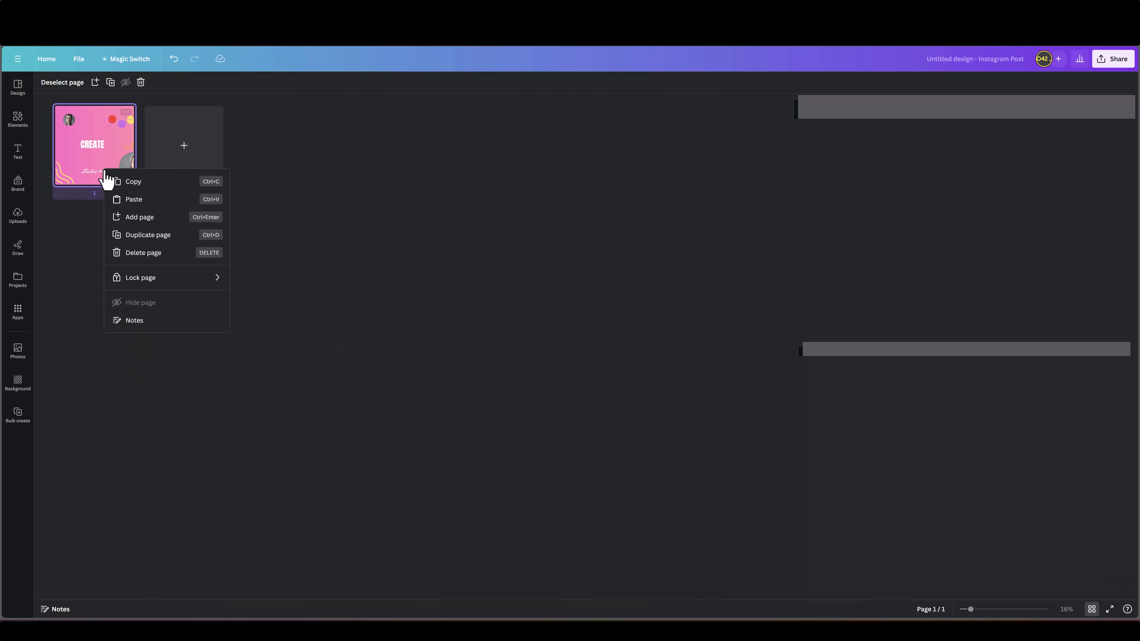
{"action": "left_click", "coordinate": [142, 235]}
{"action": "right_click", "coordinate": [158, 176]}
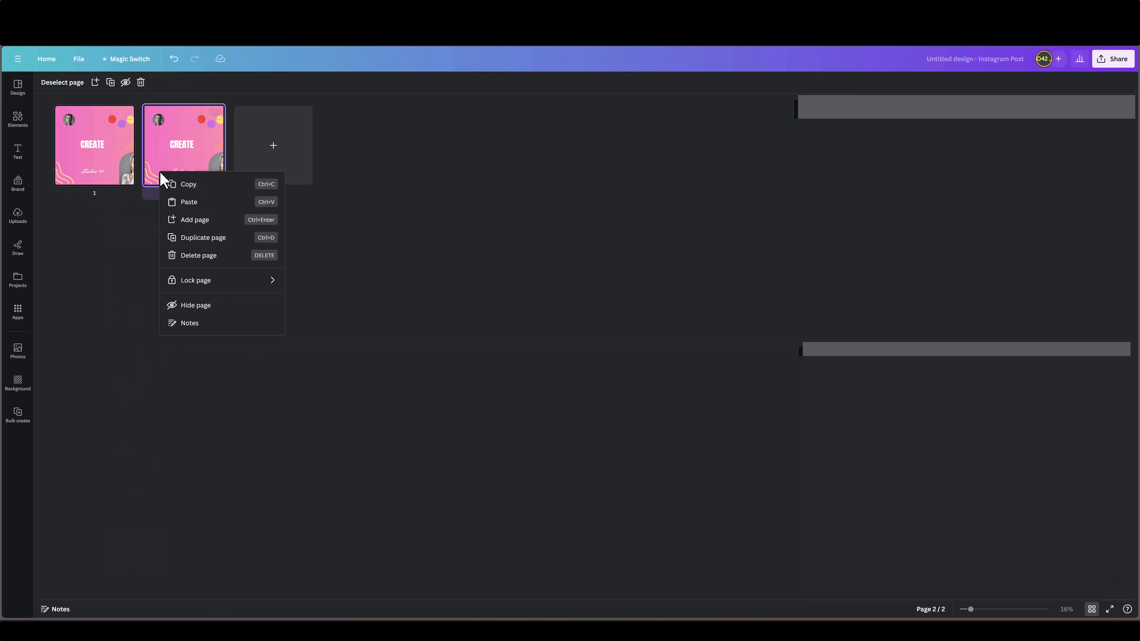
{"action": "left_click", "coordinate": [196, 237]}
{"action": "right_click", "coordinate": [261, 182]}
{"action": "left_click", "coordinate": [296, 238]}
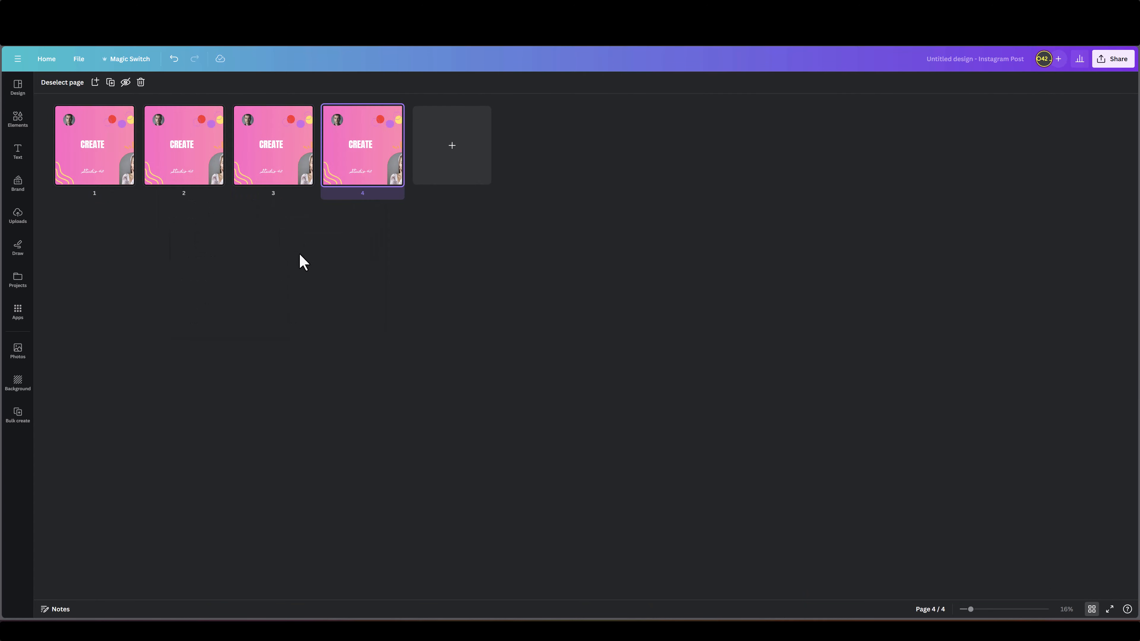
{"action": "double_click", "coordinate": [103, 172]}
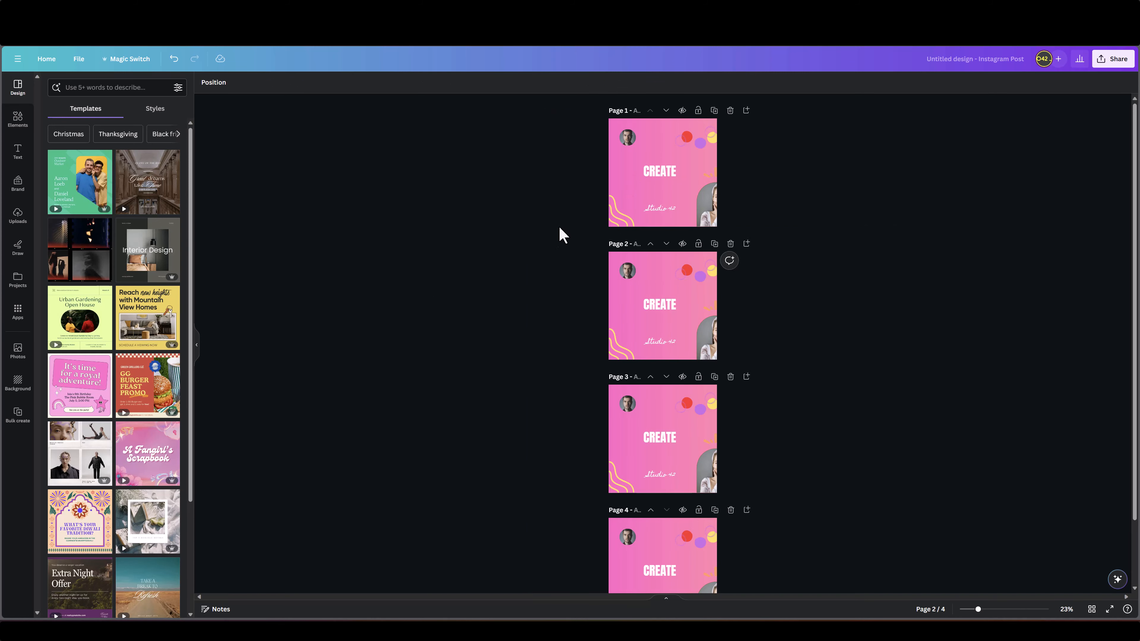
Step: Set the X position of the artwork group on page 2 to -1080 px
{"action": "left_click", "coordinate": [614, 342]}
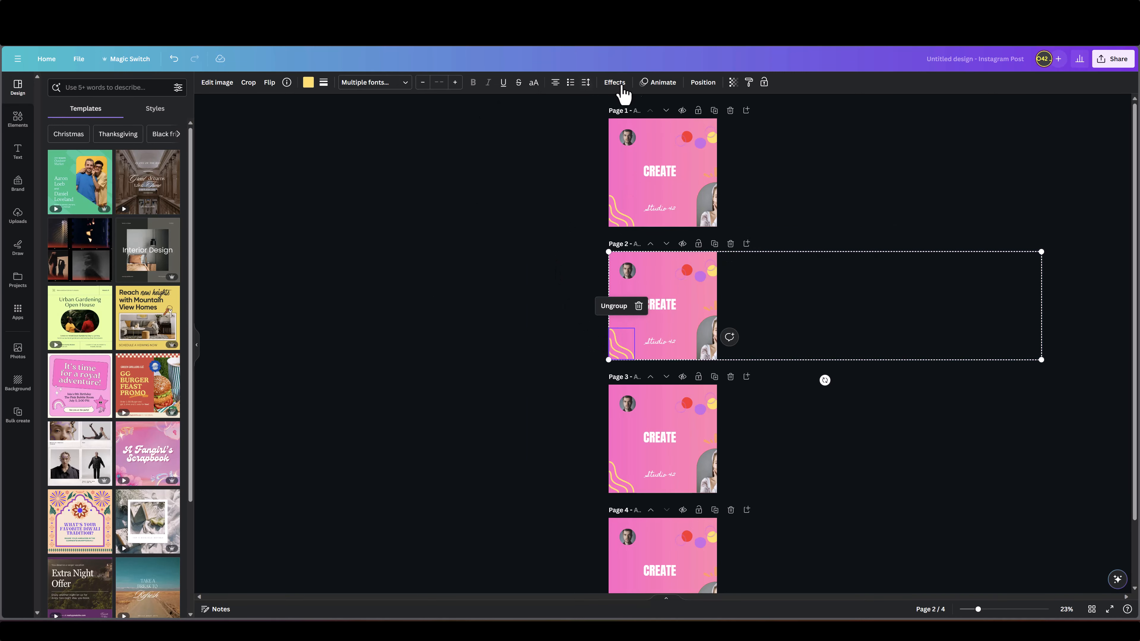
{"action": "left_click", "coordinate": [703, 82]}
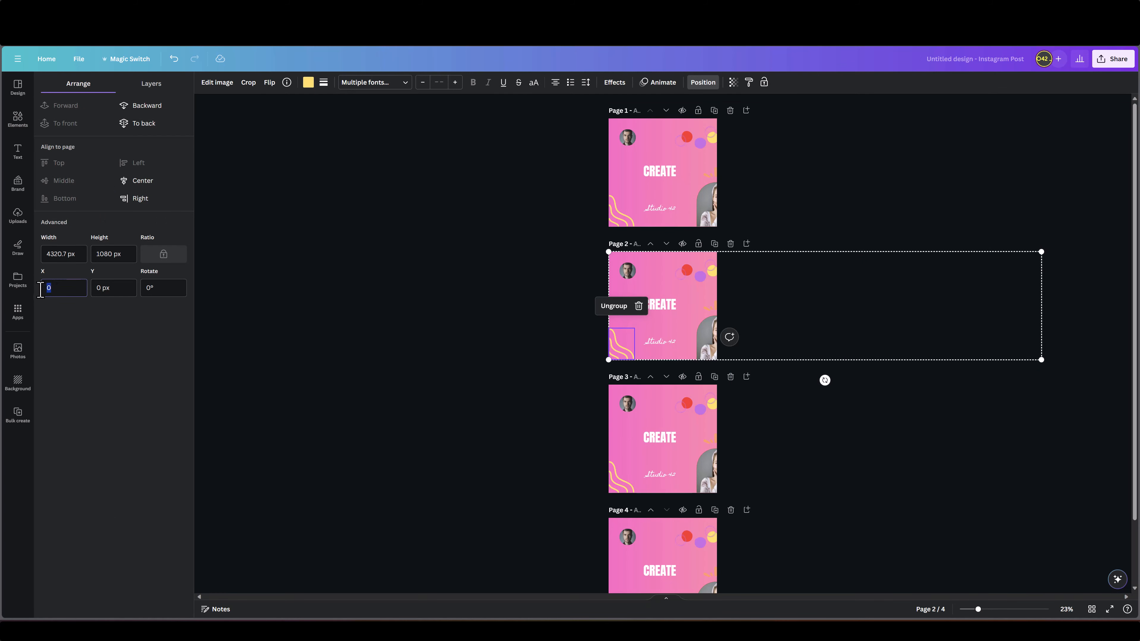
{"action": "key", "text": "BackSpace"}
{"action": "key", "text": "Return"}
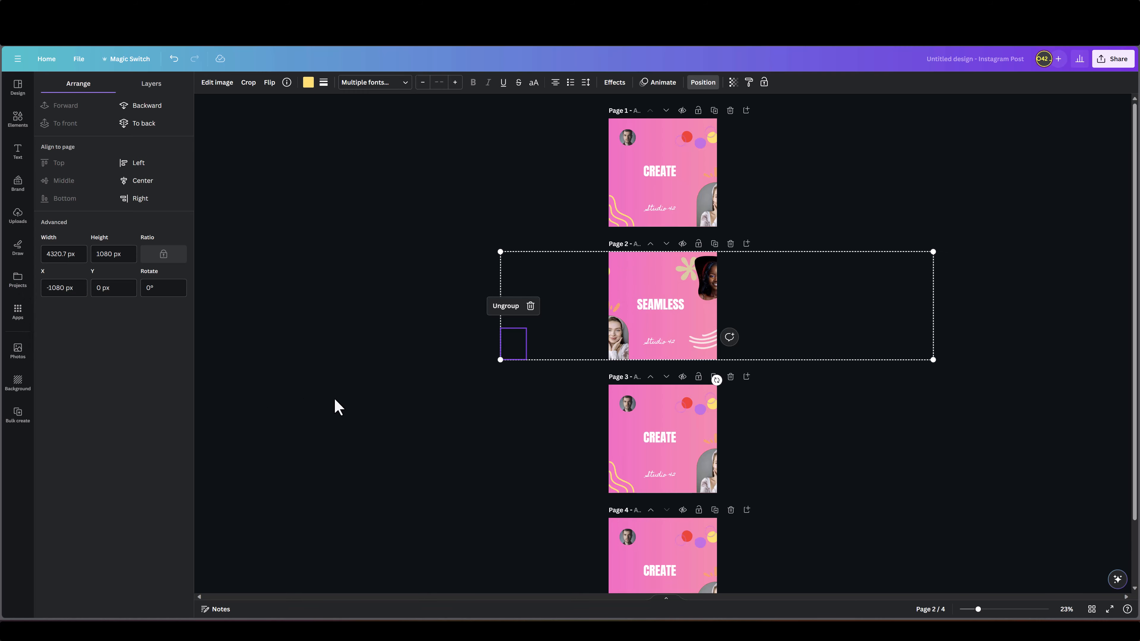
{"action": "left_click", "coordinate": [352, 398]}
Step: Set the X position of the artwork group on page 3 to -2160 px
{"action": "left_click", "coordinate": [630, 438]}
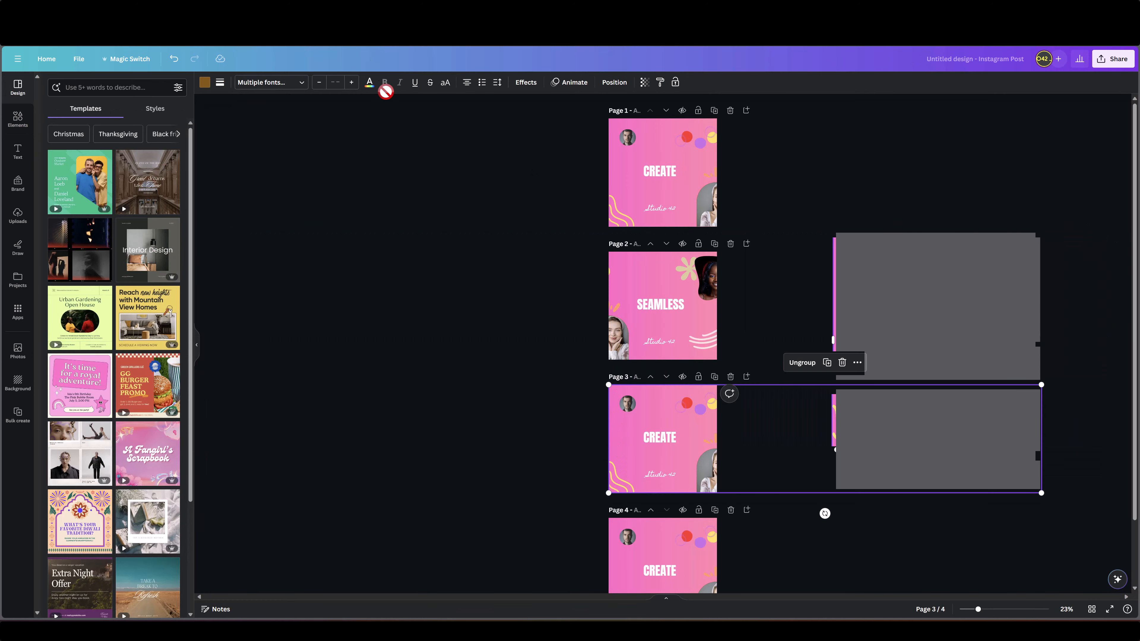
{"action": "left_click", "coordinate": [607, 85]}
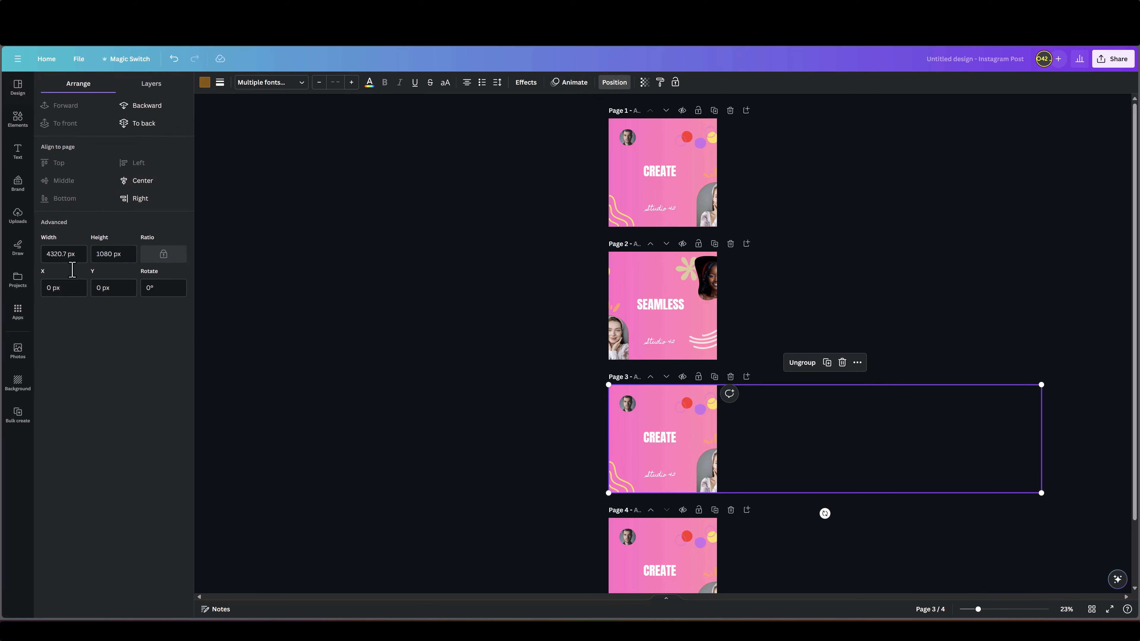
{"action": "left_click_drag", "start_coordinate": [53, 288], "coordinate": [36, 288]}
{"action": "type", "text": "-2160"}
{"action": "key", "text": "Return"}
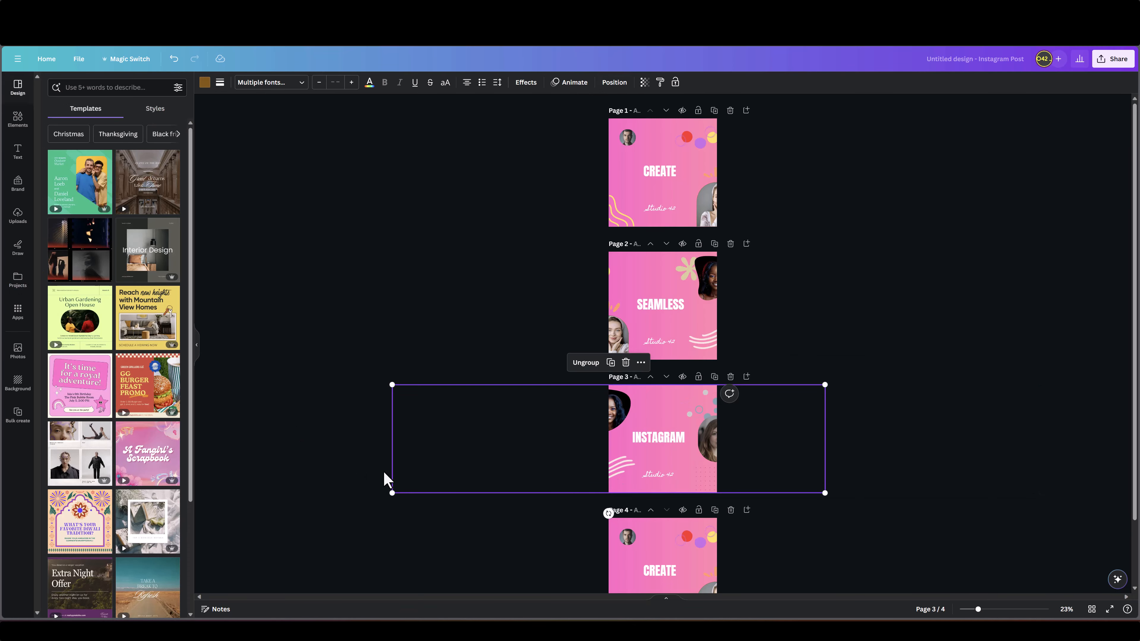
Step: Align the artwork group on page 4 to the right edge of the page
{"action": "left_click_drag", "start_coordinate": [387, 476], "coordinate": [621, 557]}
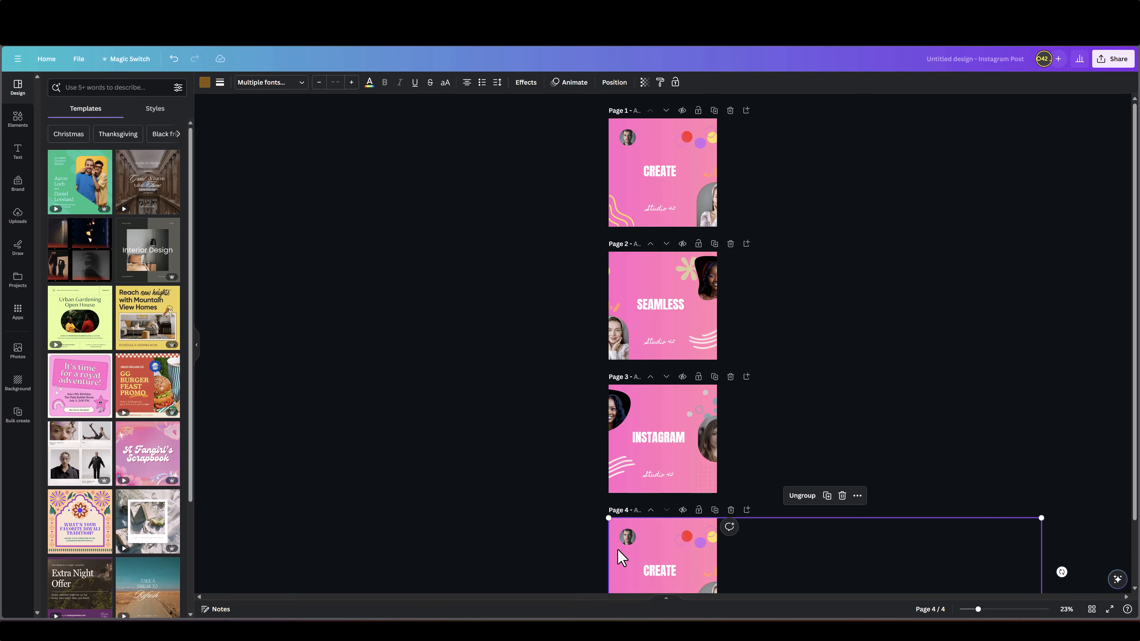
{"action": "right_click", "coordinate": [622, 558]}
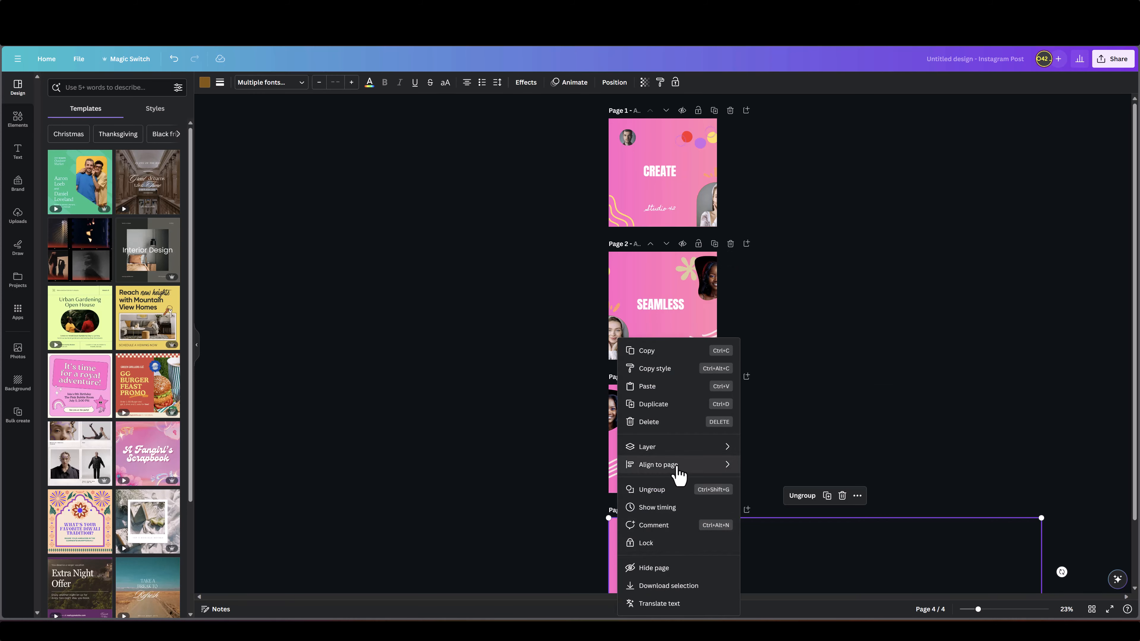
{"action": "mouse_move", "coordinate": [677, 468]}
{"action": "left_click", "coordinate": [770, 503]}
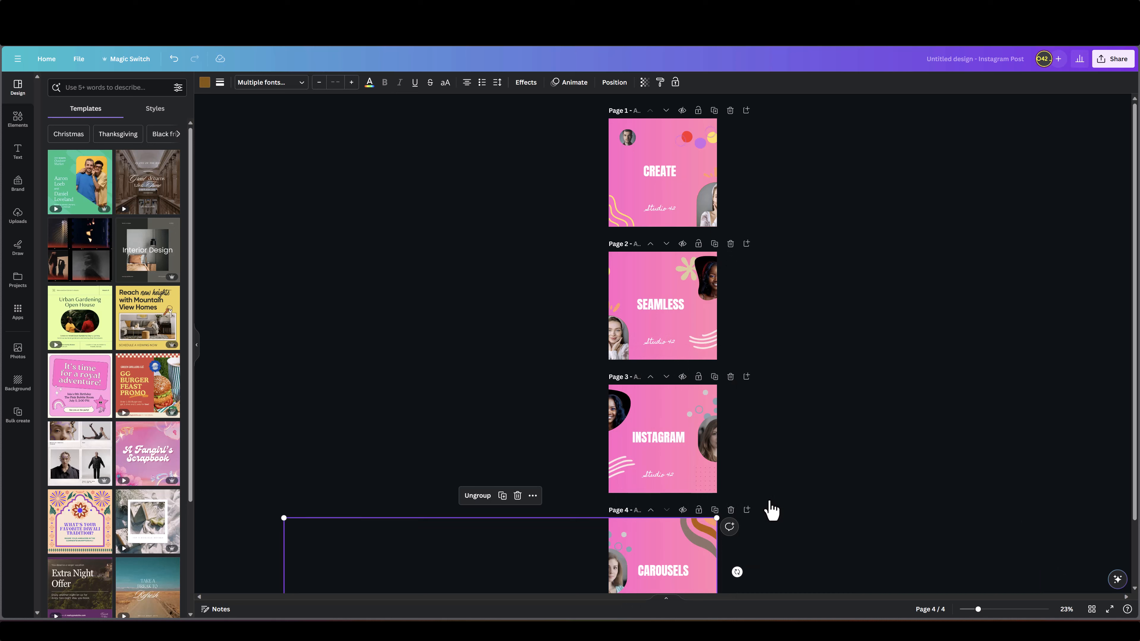
{"action": "left_click", "coordinate": [817, 463]}
Step: Review the four carousel pages and examine the PNG download options for all pages
{"action": "scroll", "coordinate": [817, 463], "scroll_direction": "down", "scroll_amount": 3}
{"action": "scroll", "coordinate": [817, 464], "scroll_direction": "up", "scroll_amount": 3}
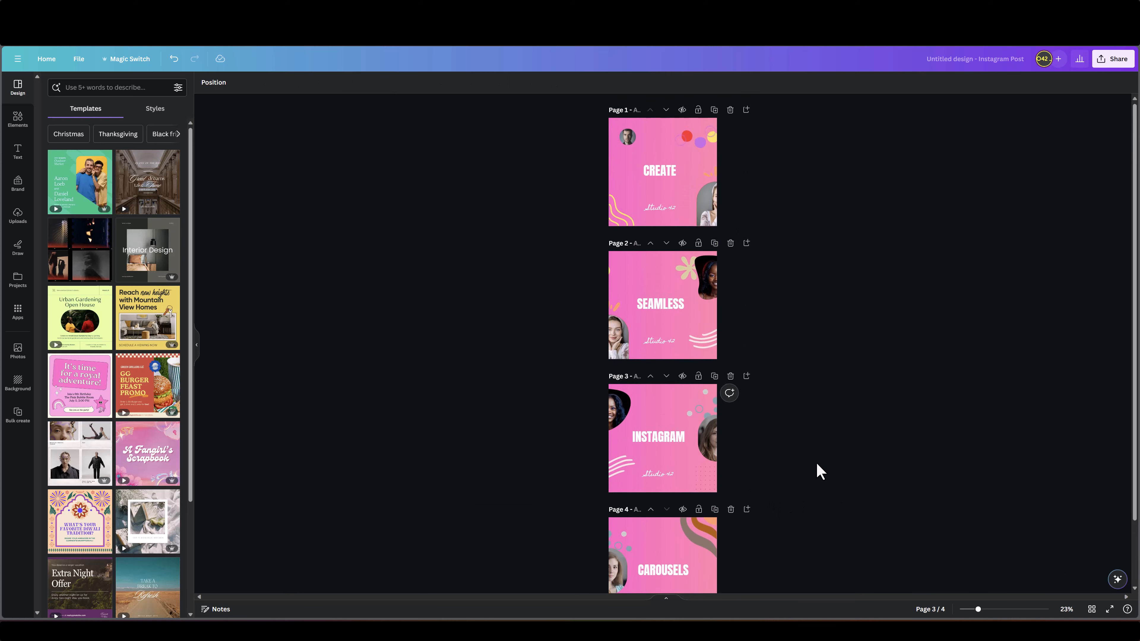
{"action": "scroll", "coordinate": [668, 424], "scroll_direction": "down", "scroll_amount": 1}
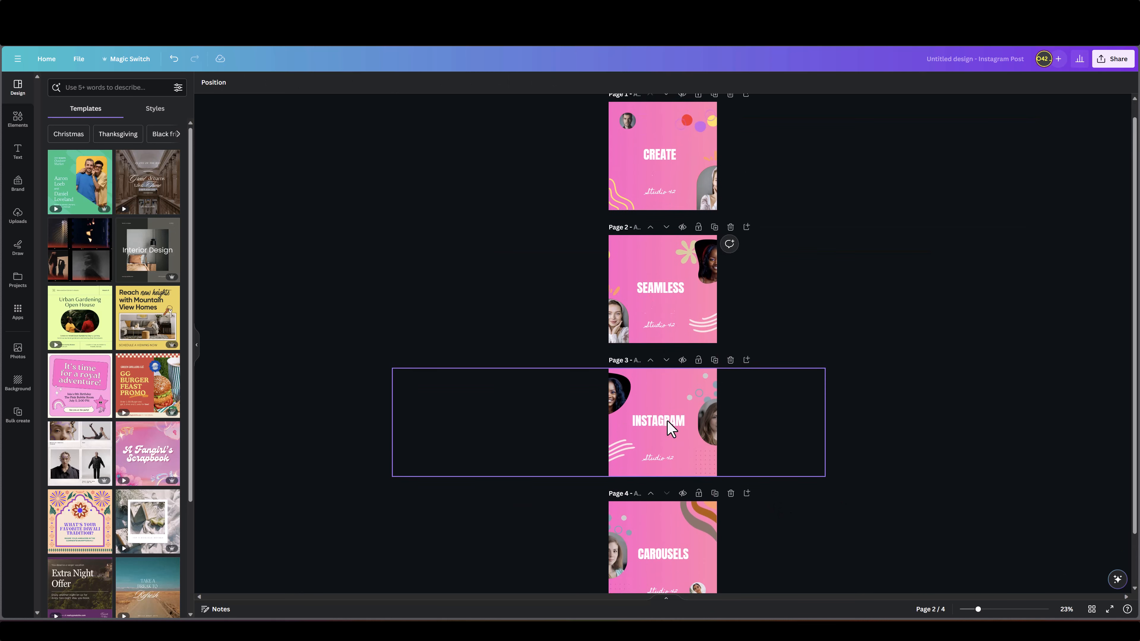
{"action": "scroll", "coordinate": [670, 428], "scroll_direction": "down", "scroll_amount": 2}
{"action": "scroll", "coordinate": [672, 478], "scroll_direction": "up", "scroll_amount": 2}
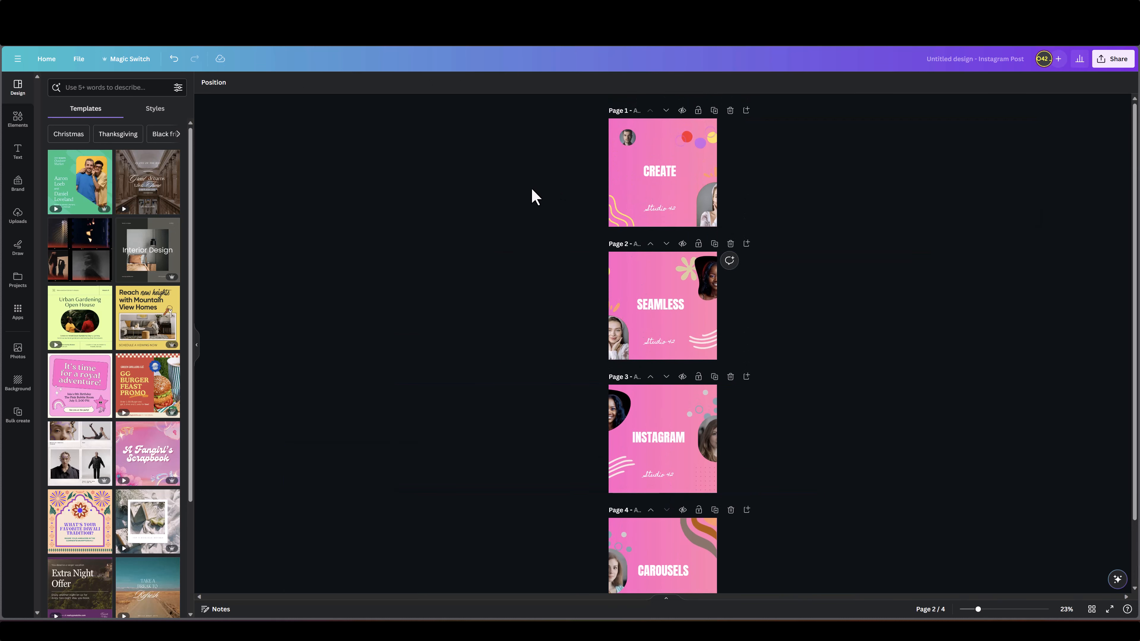
{"action": "left_click", "coordinate": [1110, 65]}
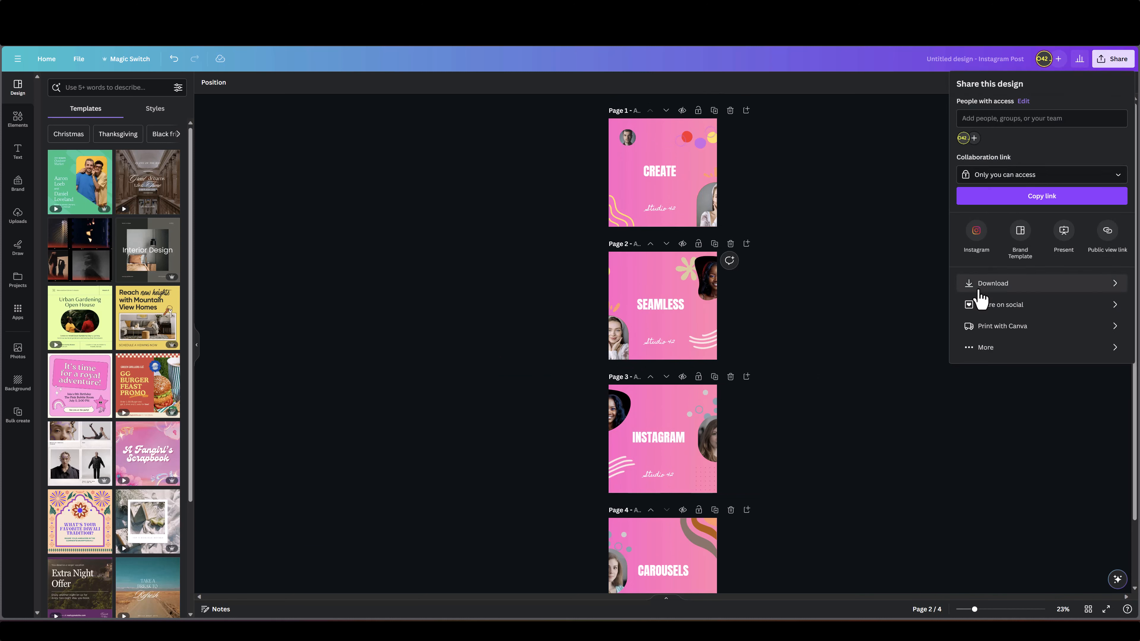
{"action": "left_click", "coordinate": [988, 285]}
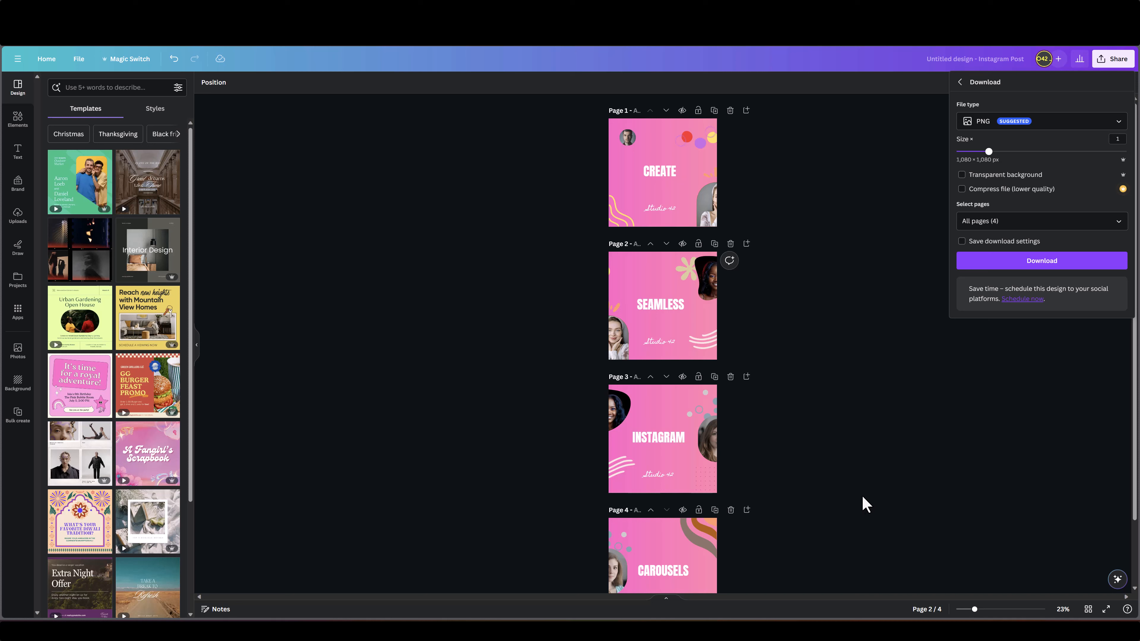
{"action": "left_click", "coordinate": [875, 513]}
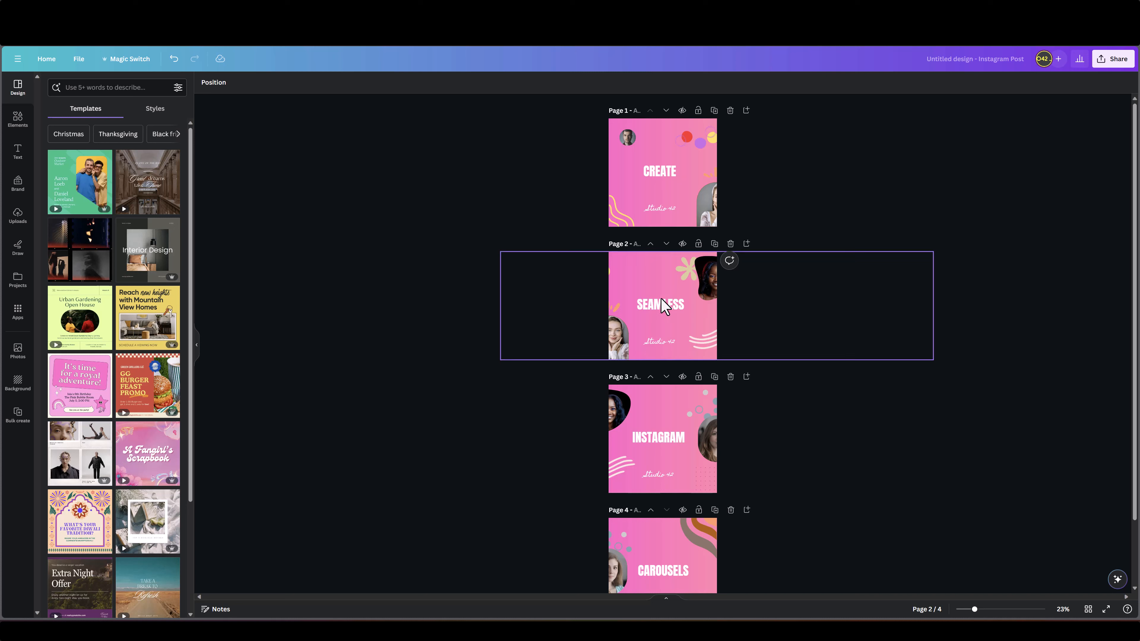
{"action": "left_click", "coordinate": [660, 307]}
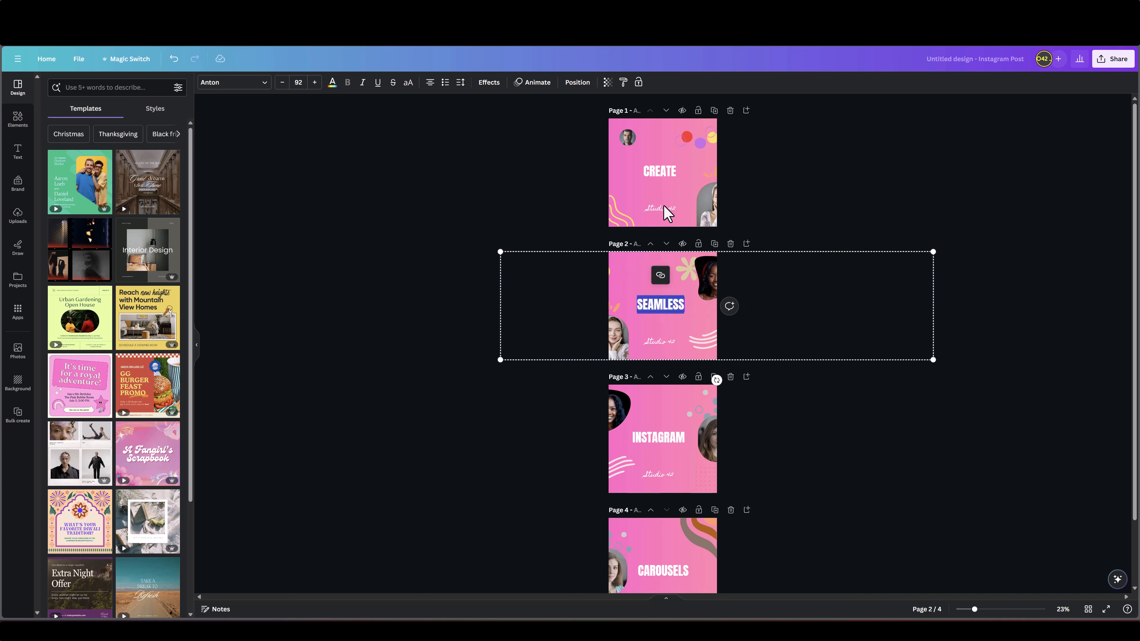
{"action": "left_click", "coordinate": [662, 178]}
{"action": "left_click", "coordinate": [618, 215]}
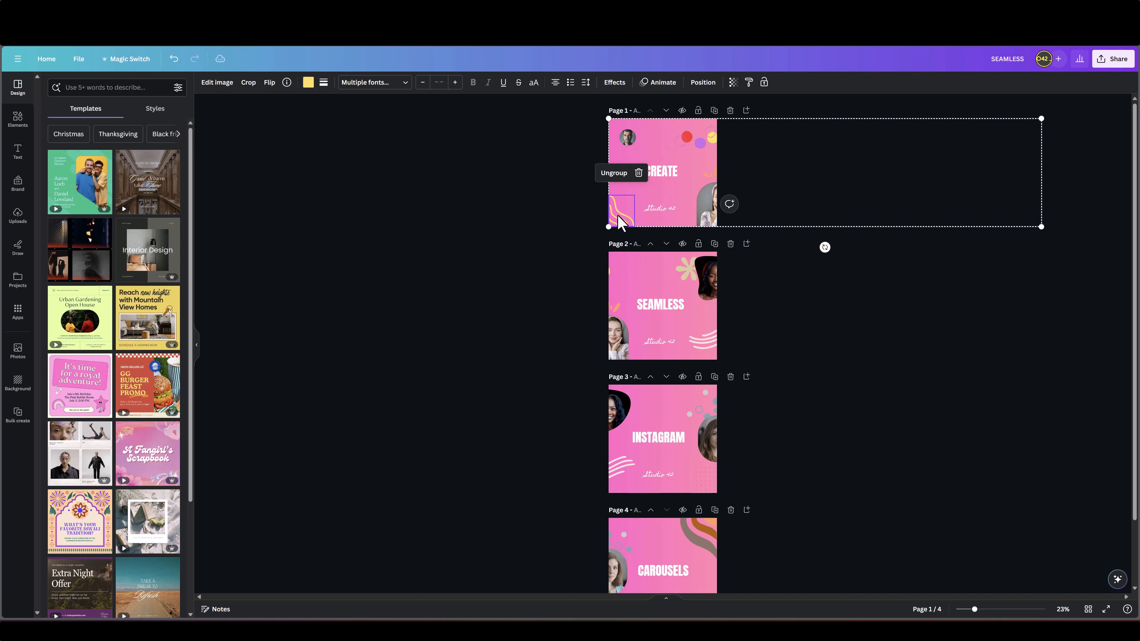
{"action": "left_click", "coordinate": [705, 223]}
{"action": "left_click", "coordinate": [626, 346]}
{"action": "left_click", "coordinate": [522, 407]}
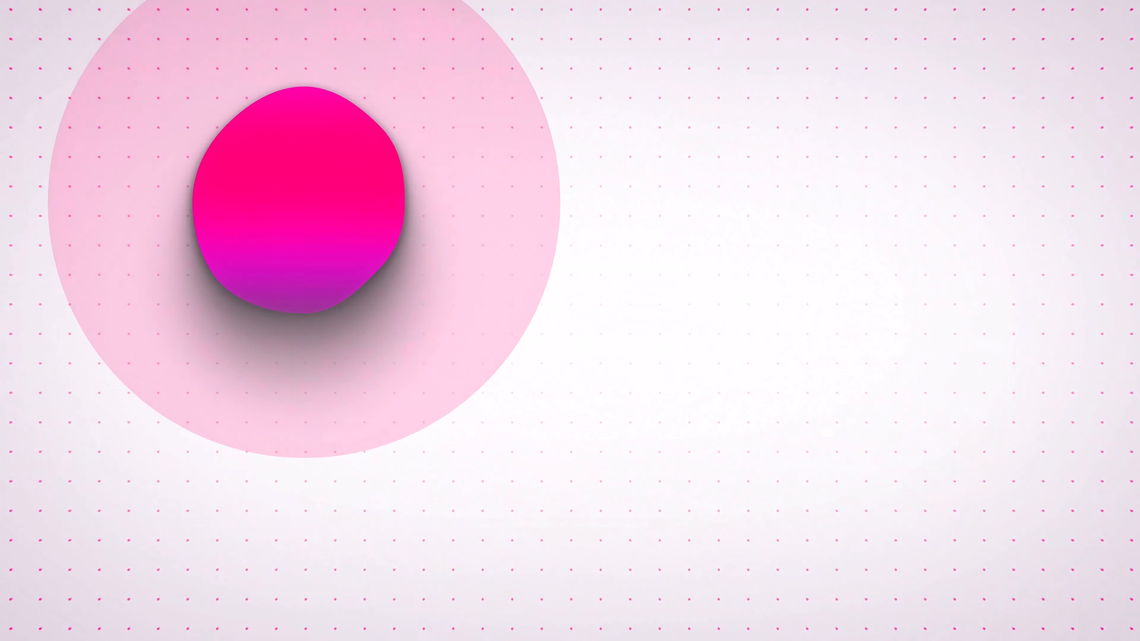